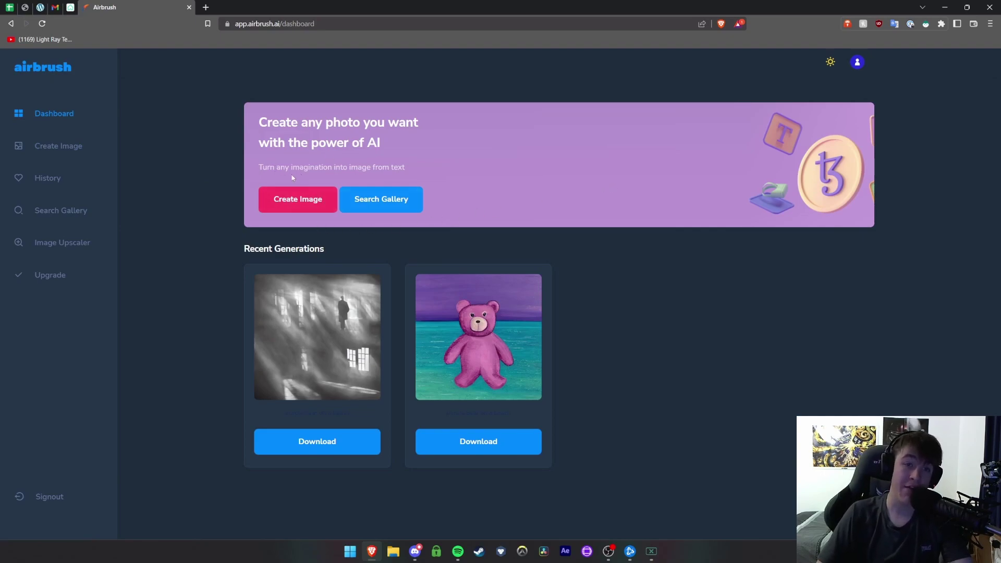
# Highlight the dashboard banner text, toggle light/dark theme, and close the welcome chat popup
pyautogui.moveTo(262, 123); pyautogui.dragTo(436, 165)
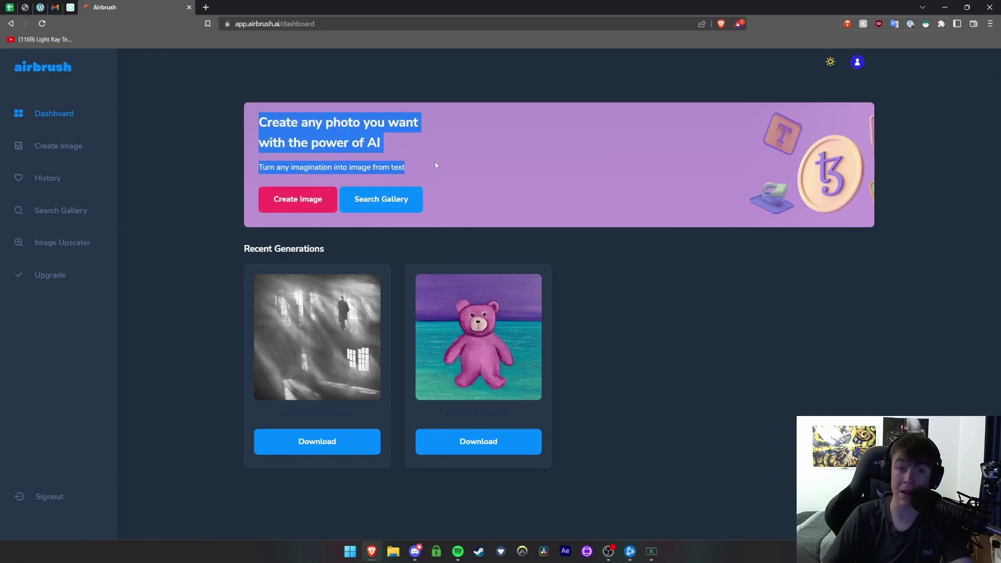
pyautogui.moveTo(259, 123); pyautogui.dragTo(442, 122)
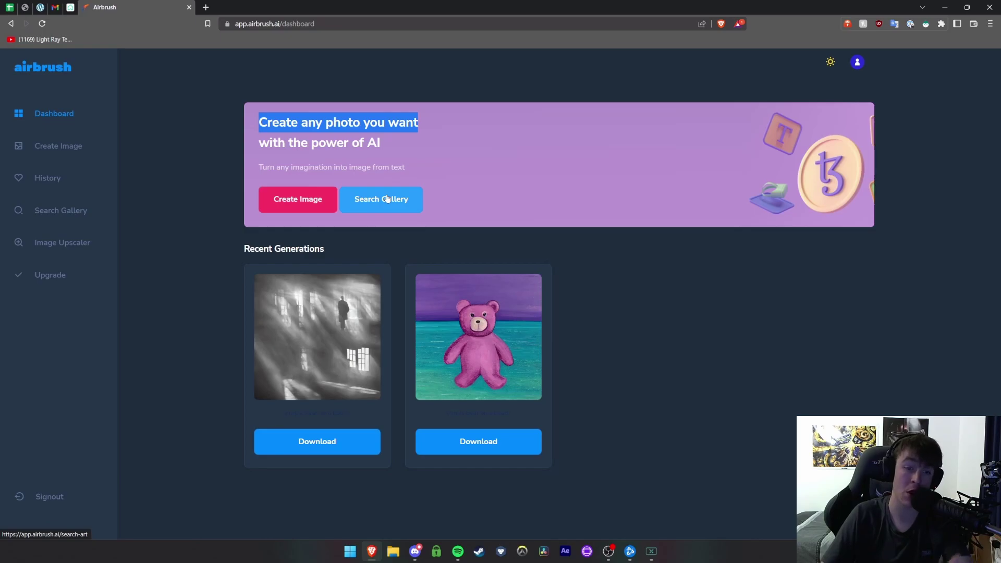
pyautogui.click(831, 63)
pyautogui.click(832, 63)
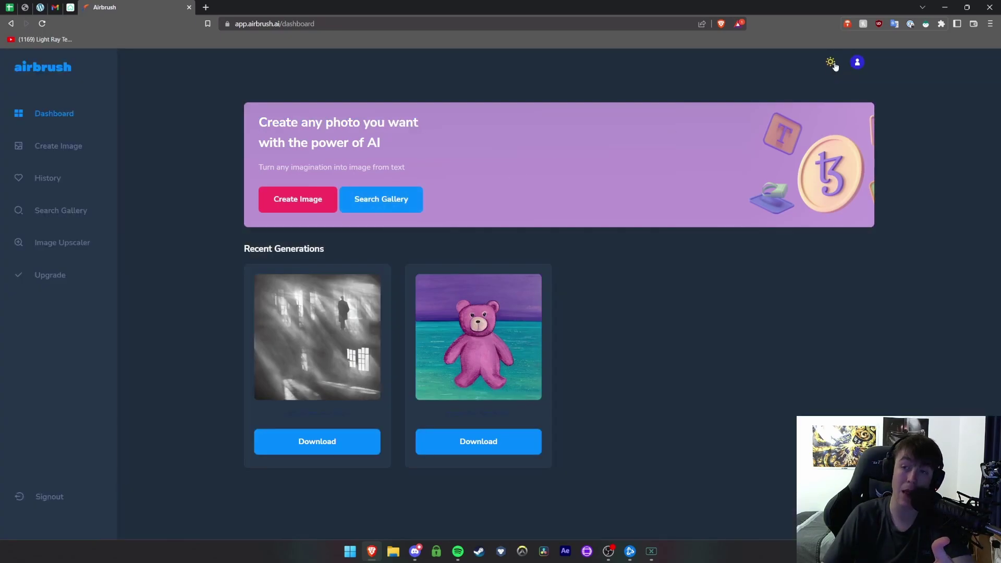
pyautogui.click(856, 63)
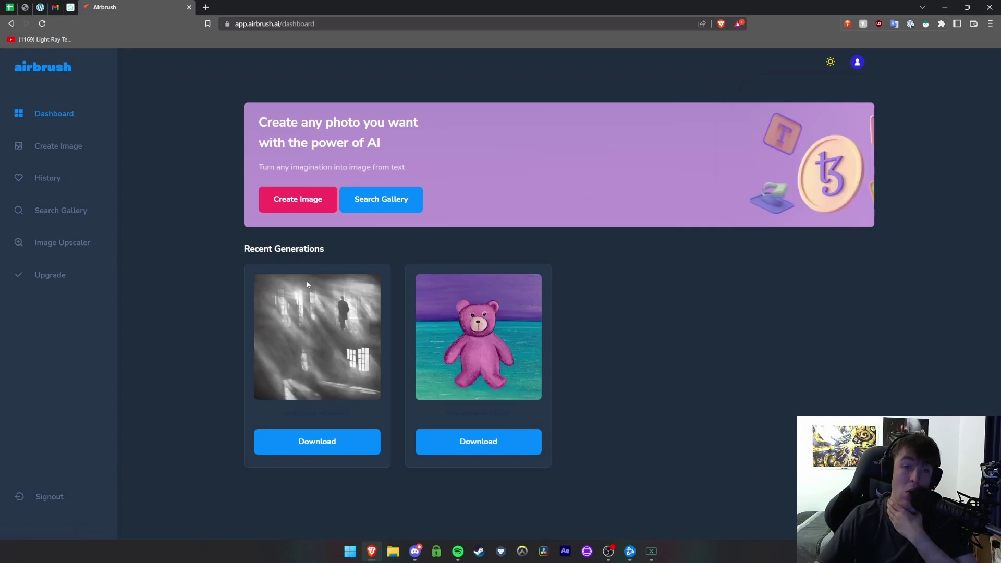
pyautogui.moveTo(243, 252); pyautogui.dragTo(345, 255)
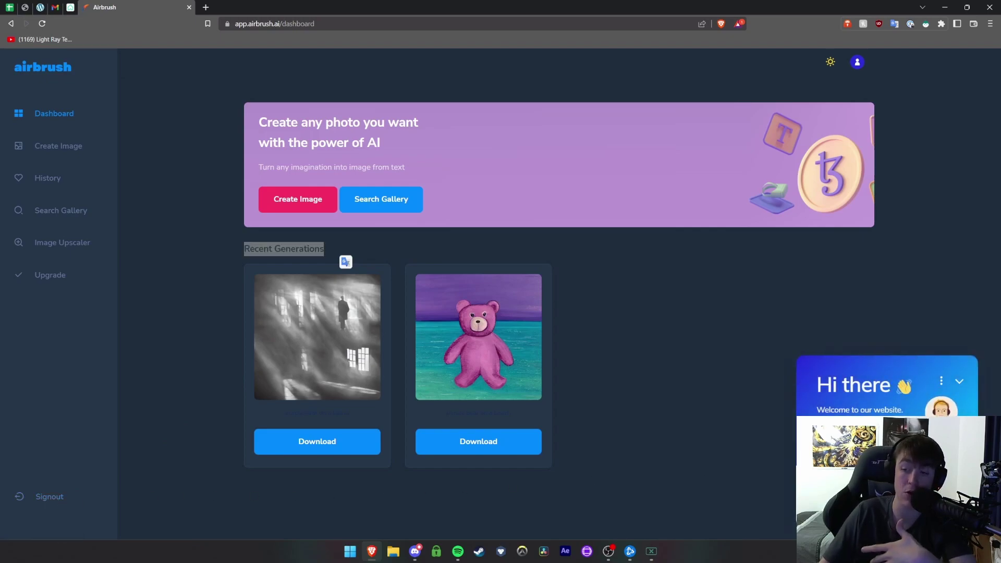
pyautogui.click(959, 382)
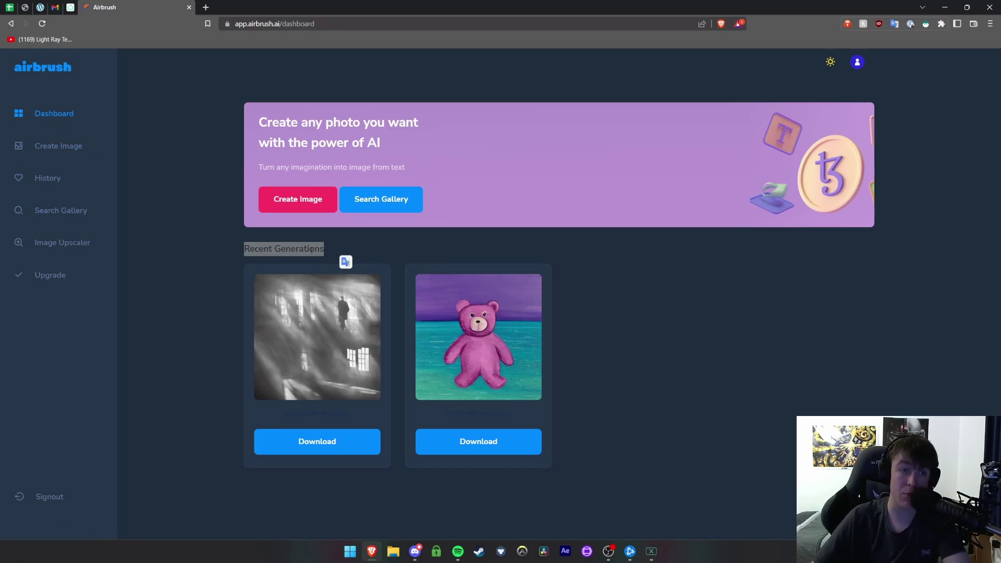
# Open the Create an Image page and highlight its title and Image Details heading
pyautogui.click(56, 146)
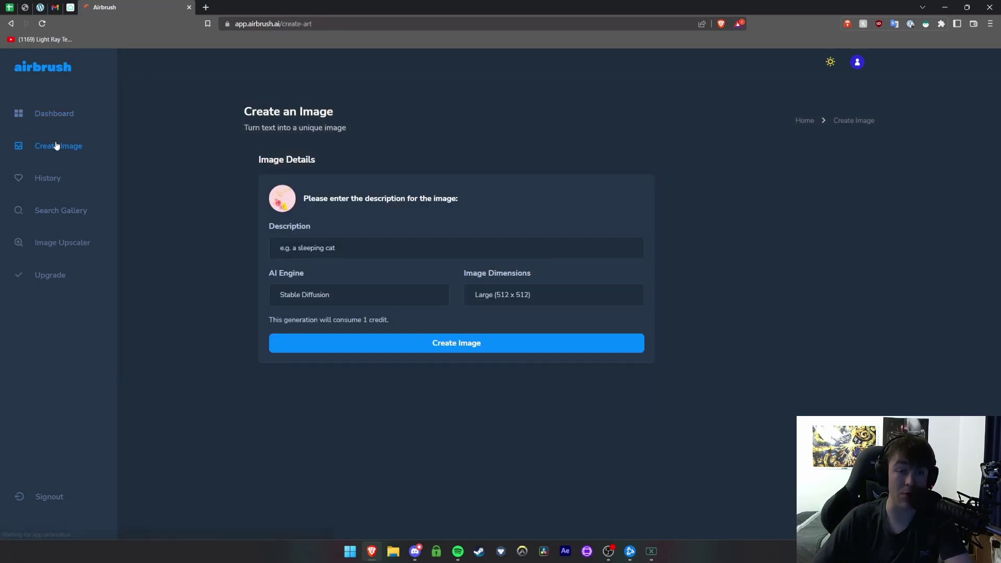
pyautogui.moveTo(240, 112); pyautogui.dragTo(346, 111)
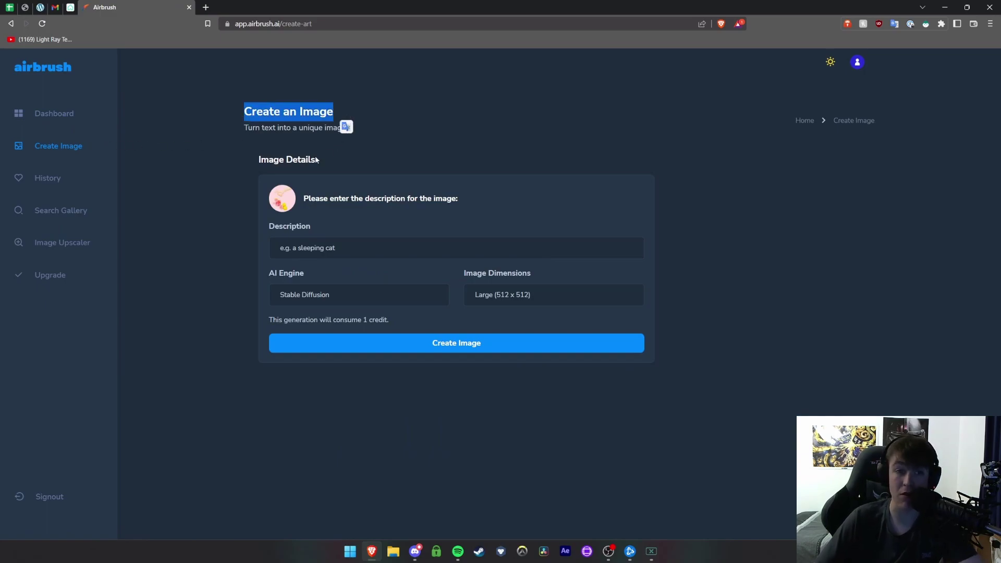
pyautogui.click(346, 125)
pyautogui.moveTo(259, 159); pyautogui.dragTo(351, 162)
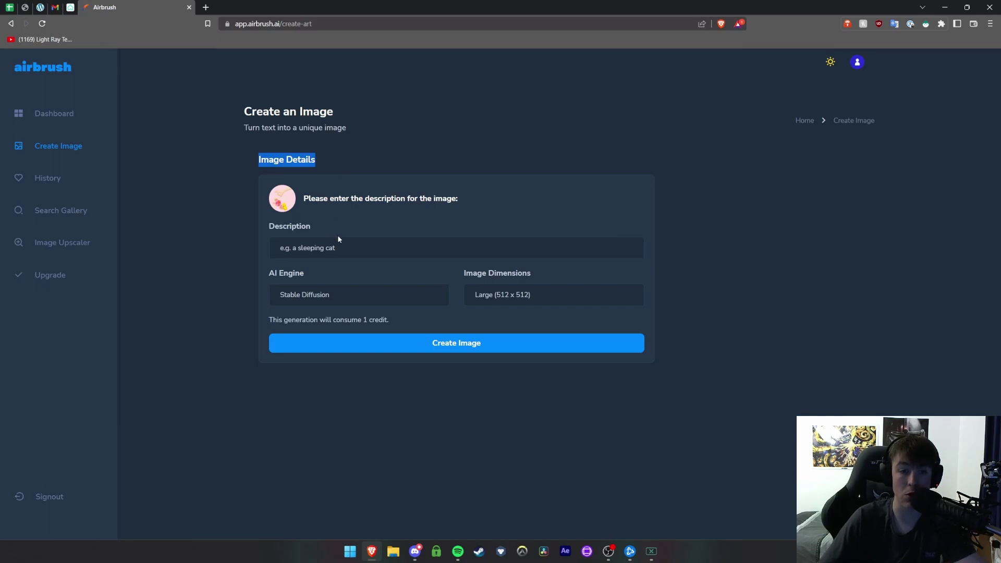
# Compare DALL-E 2 (9 credits) with Stable Diffusion (1 credit), keeping Stable Diffusion as engine
pyautogui.click(332, 295)
pyautogui.click(332, 319)
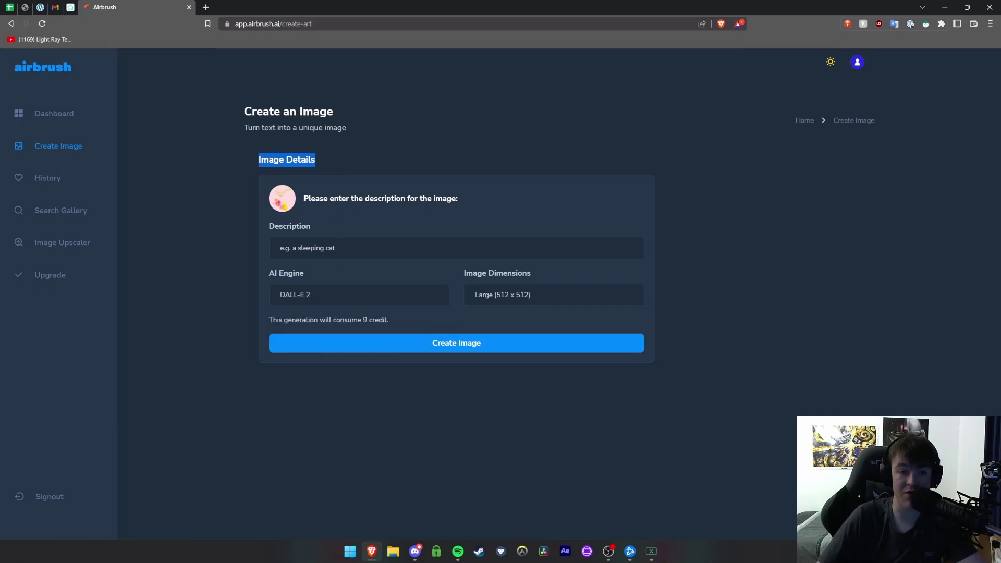
pyautogui.moveTo(268, 320); pyautogui.dragTo(396, 322)
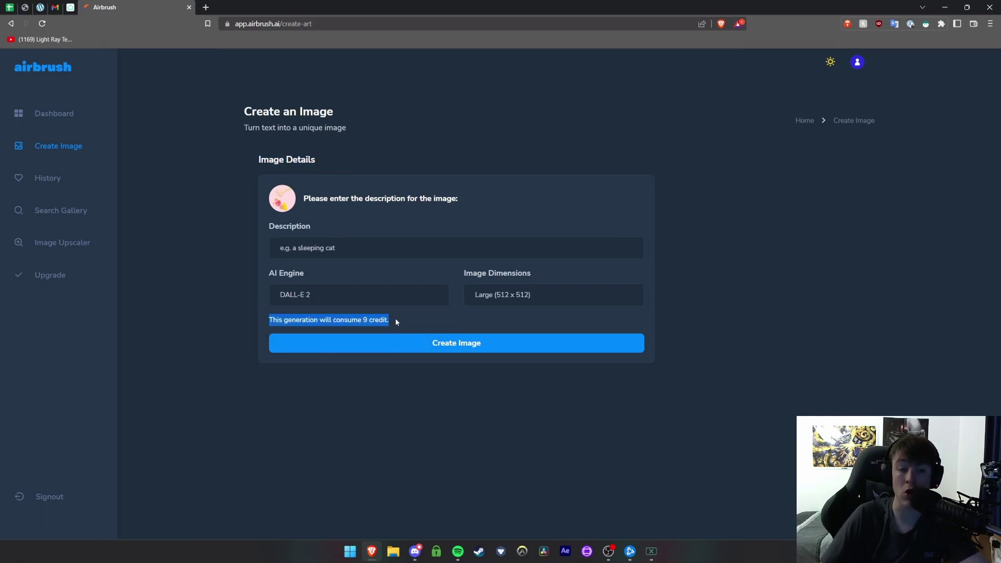
pyautogui.click(364, 302)
pyautogui.click(348, 311)
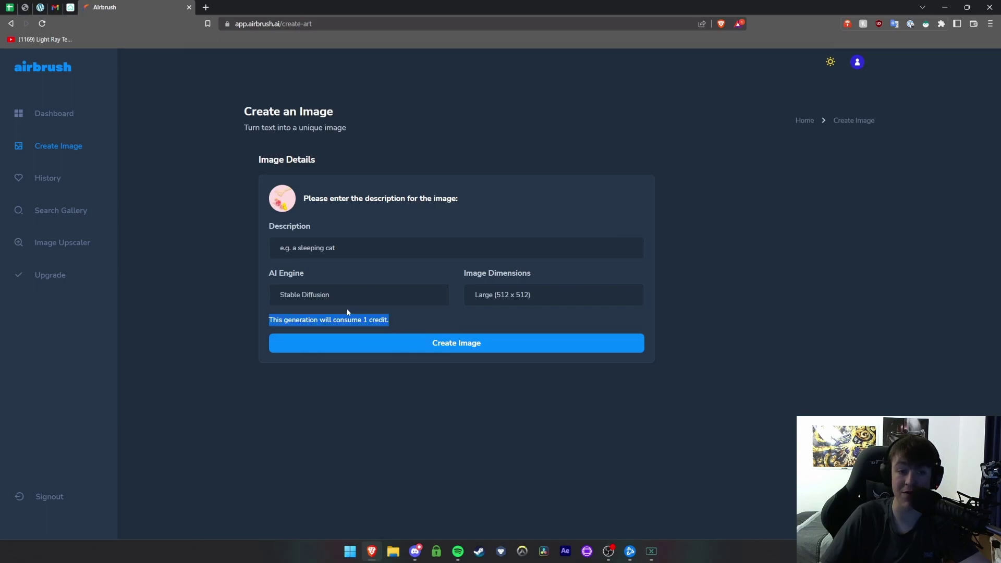
pyautogui.moveTo(267, 320); pyautogui.dragTo(394, 321)
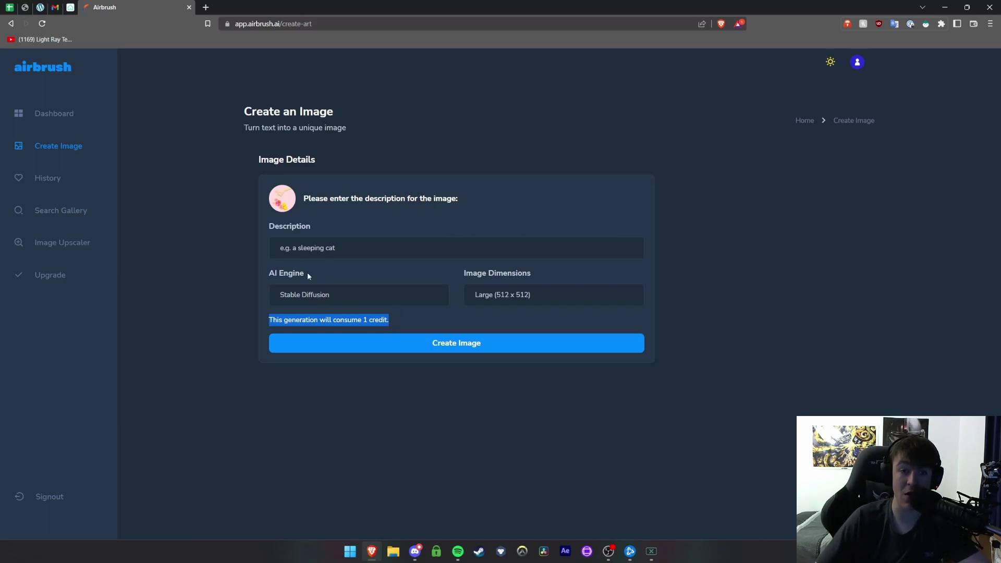
pyautogui.click(315, 294)
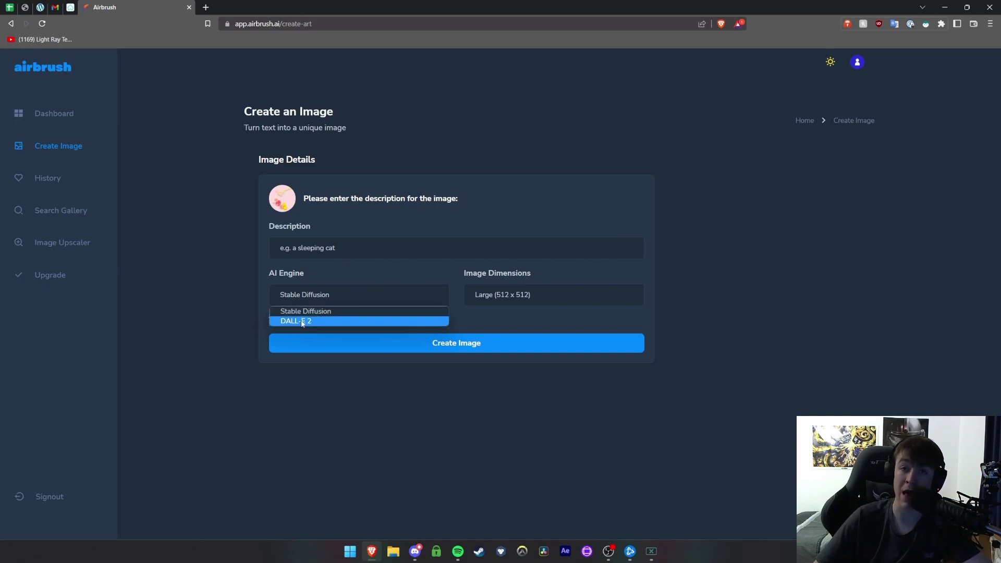
pyautogui.click(279, 309)
pyautogui.click(282, 301)
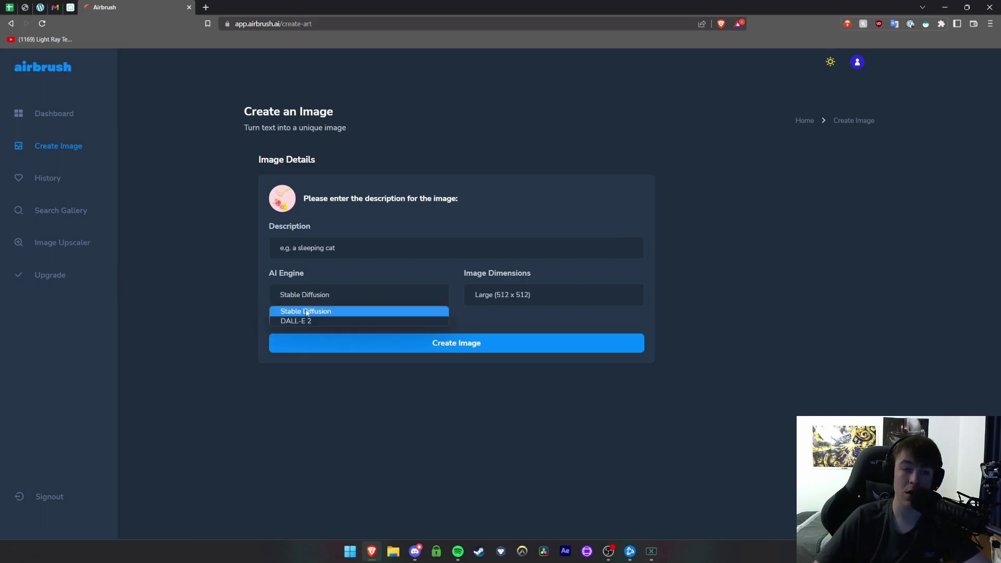
pyautogui.click(306, 312)
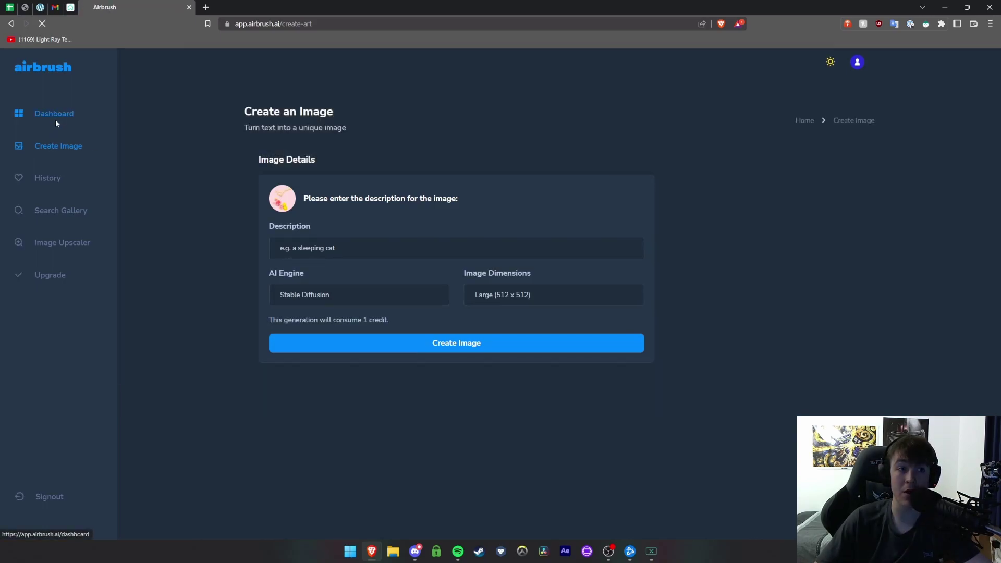
# Leave the Create an Image page and return to the Dashboard
pyautogui.click(54, 117)
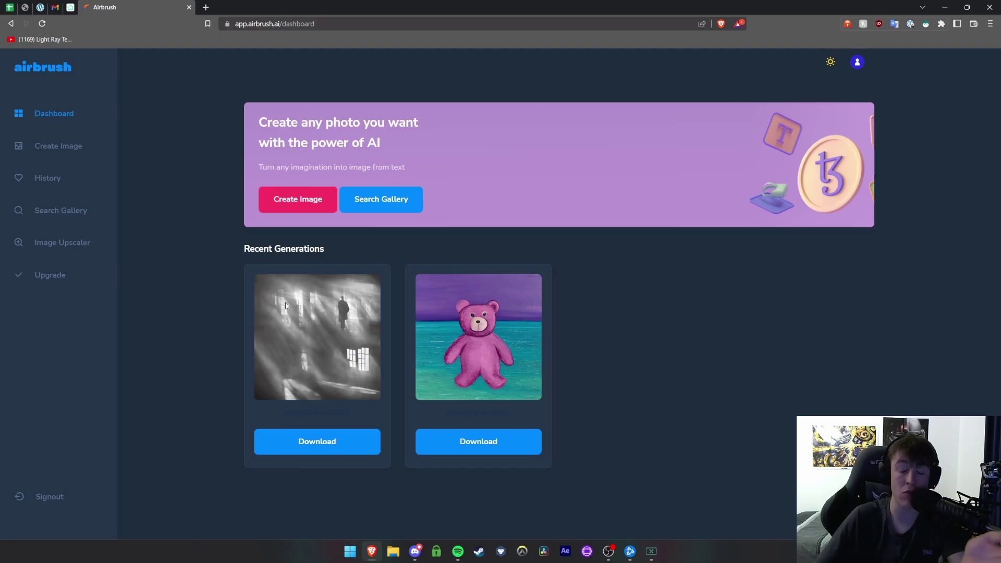
# Generate an image from the description 'man looking into the gates of heaven'
pyautogui.click(56, 144)
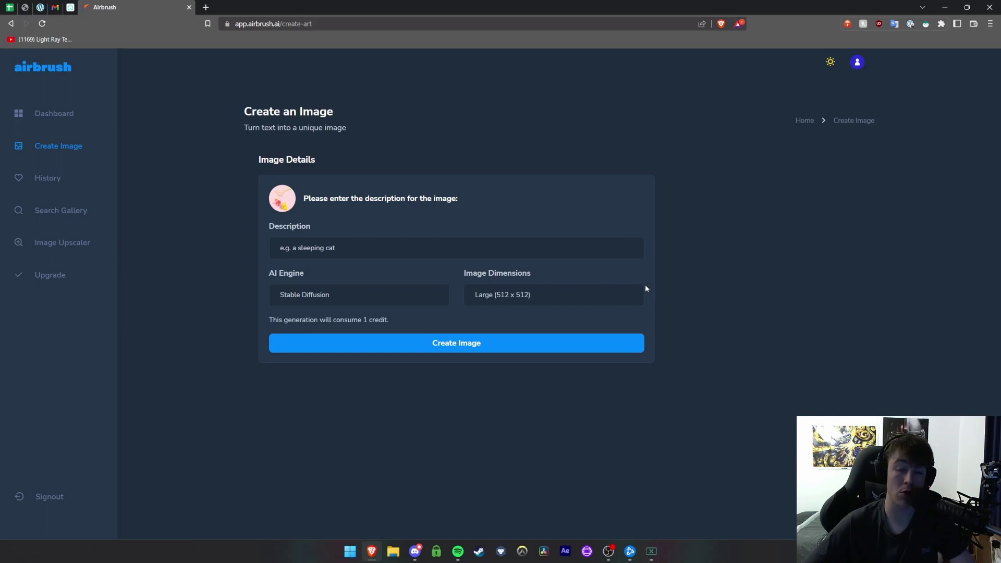
pyautogui.click(583, 250)
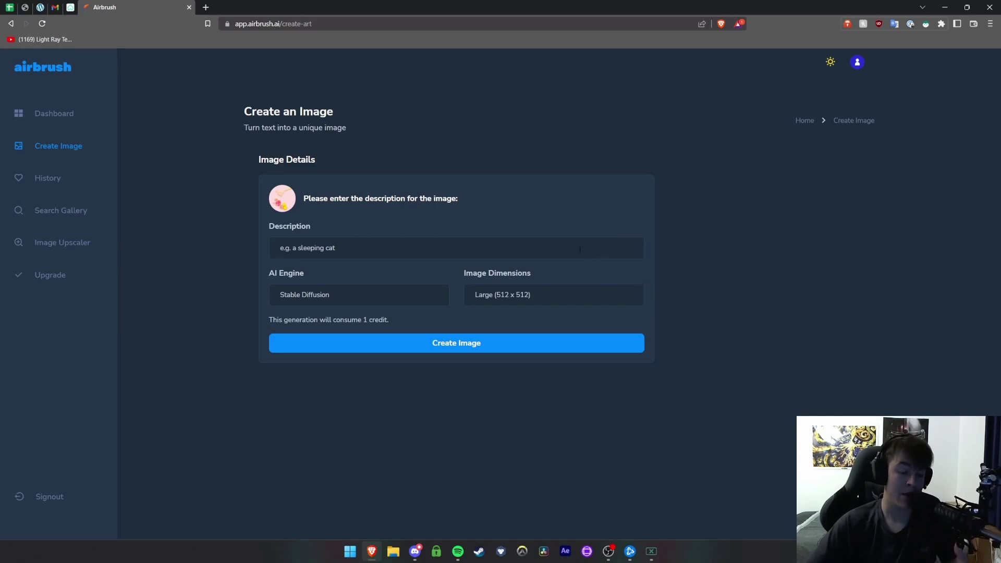
pyautogui.write('man lookin')
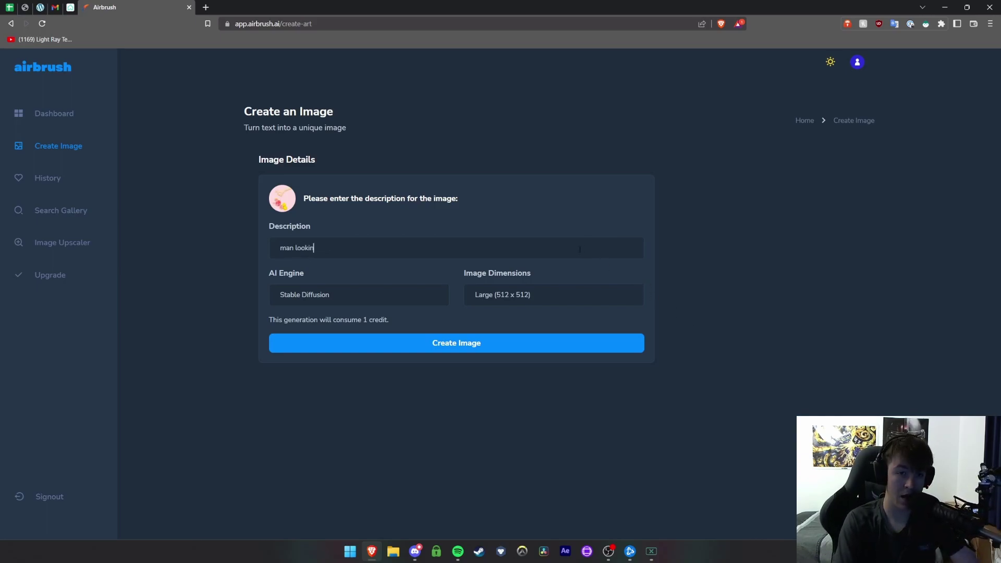
pyautogui.write('g into the gates of ')
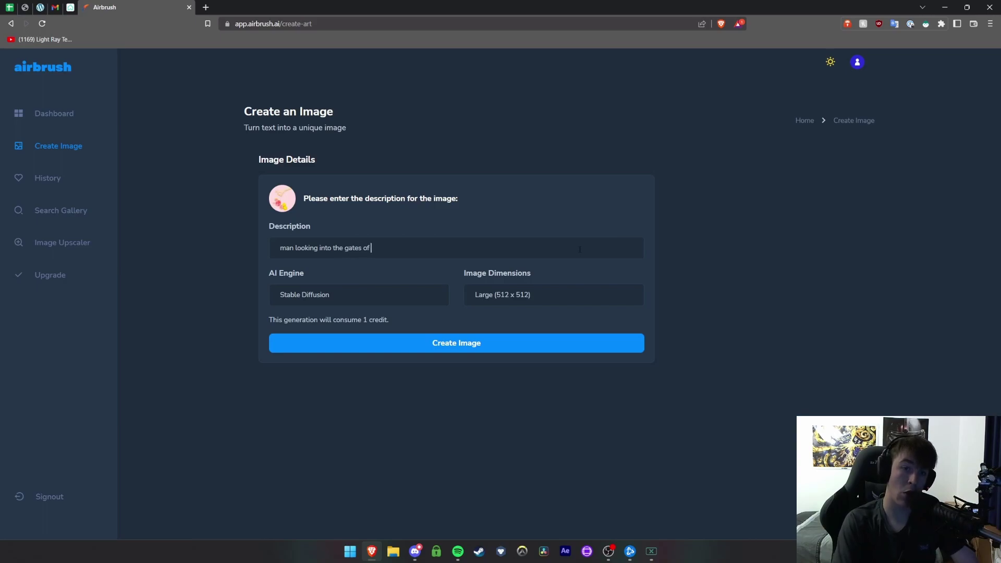
pyautogui.write('heaven')
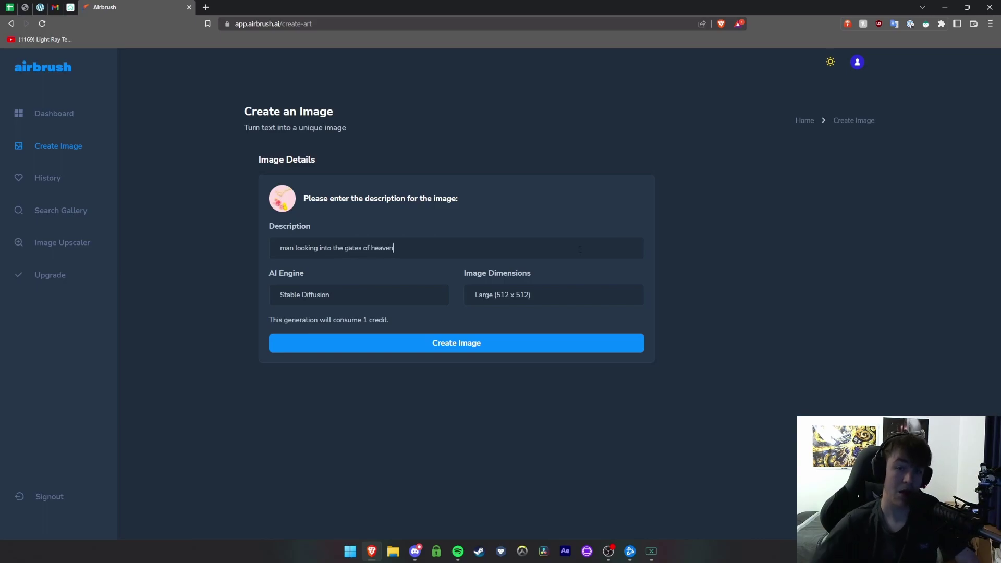
pyautogui.click(424, 345)
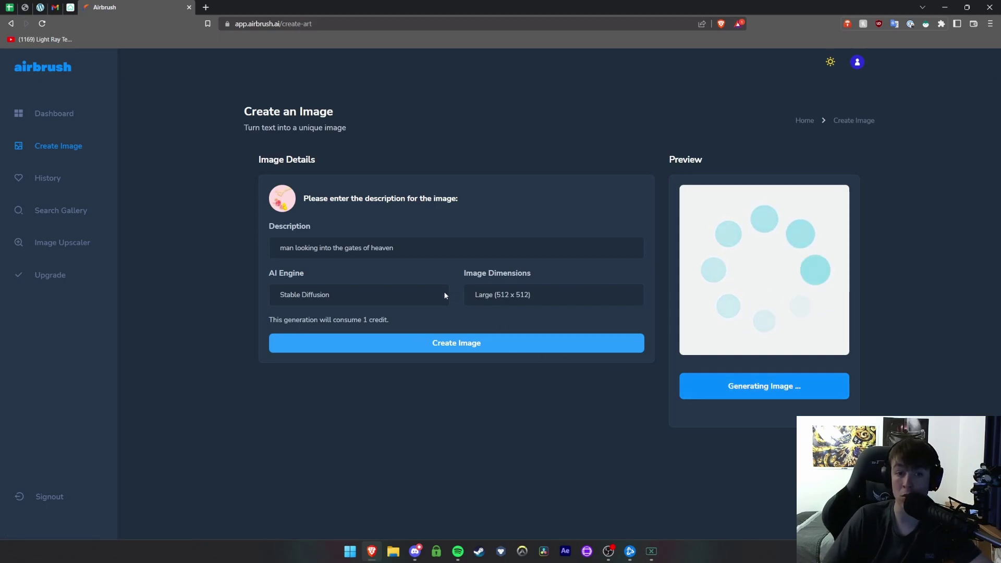
# Keep the Large image size and give the generated image a positive rating
pyautogui.click(502, 295)
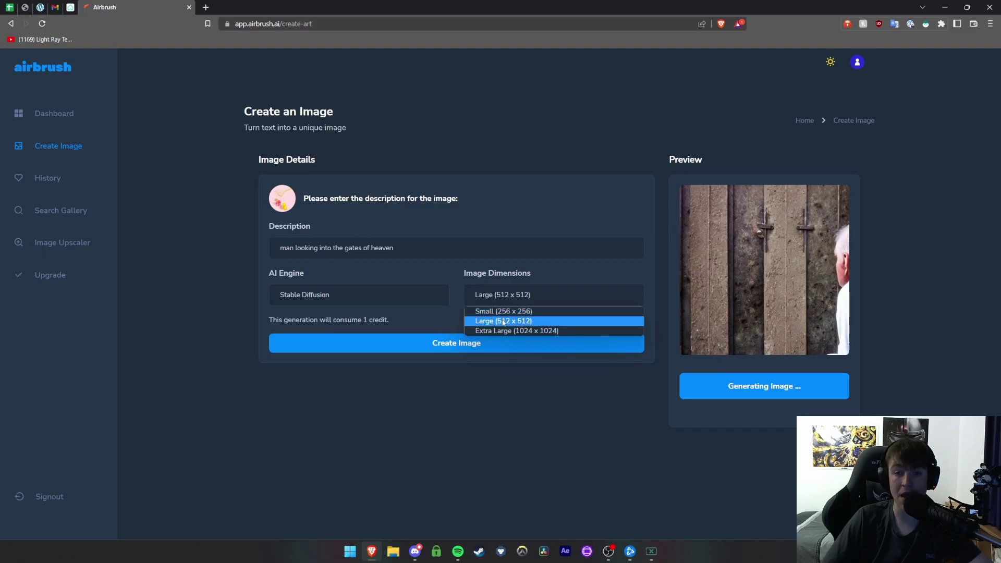
pyautogui.click(744, 312)
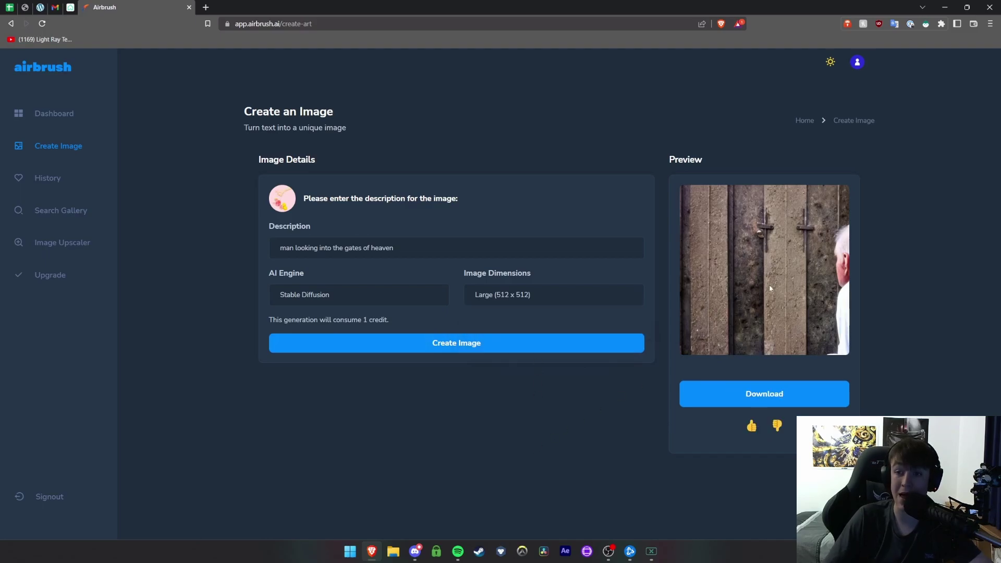
pyautogui.click(752, 427)
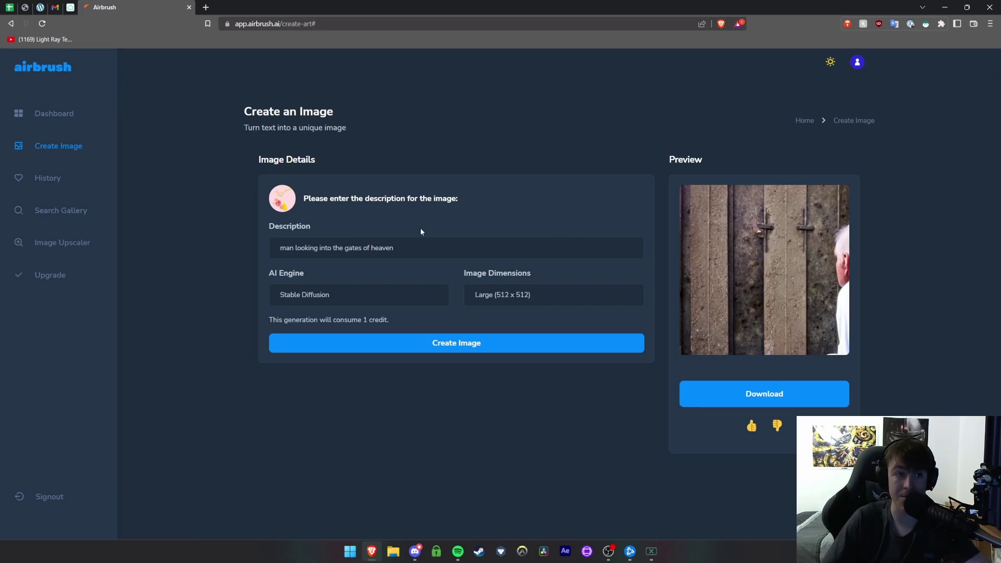
# Check Recent Generations on the dashboard, then generate an image of 'cat walking down a street'
pyautogui.click(39, 115)
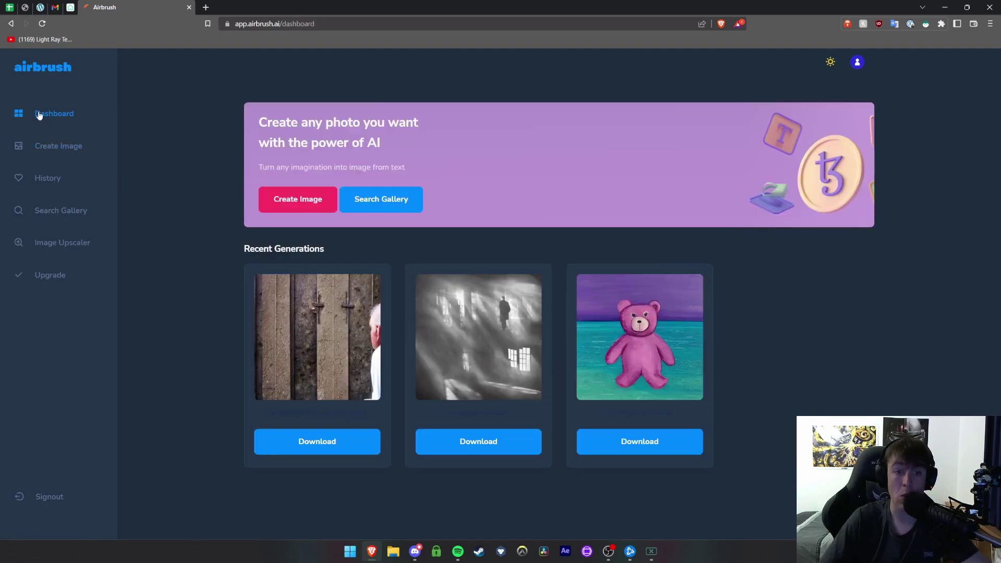
pyautogui.moveTo(237, 254); pyautogui.dragTo(360, 267)
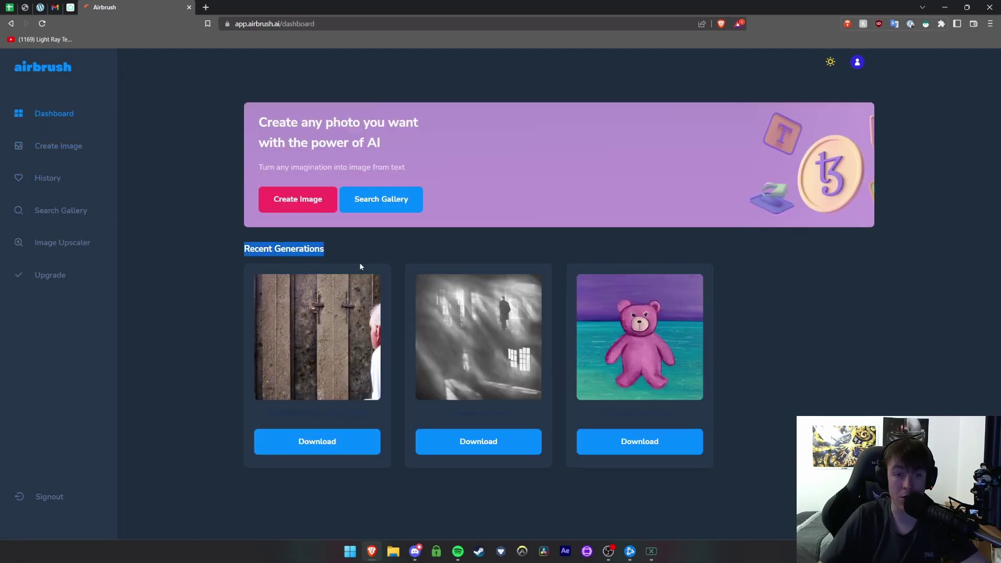
pyautogui.click(56, 147)
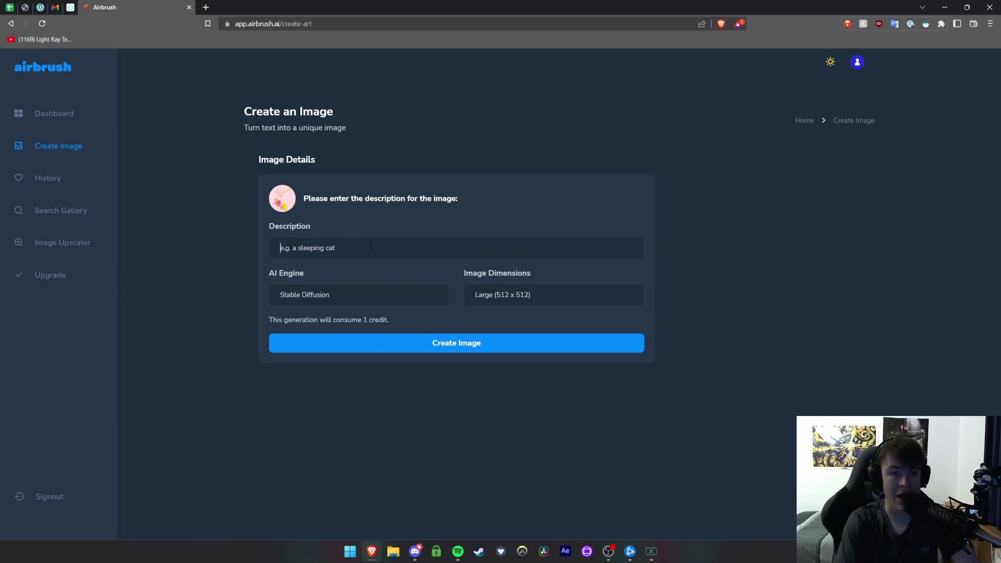
pyautogui.write('cat walking down ')
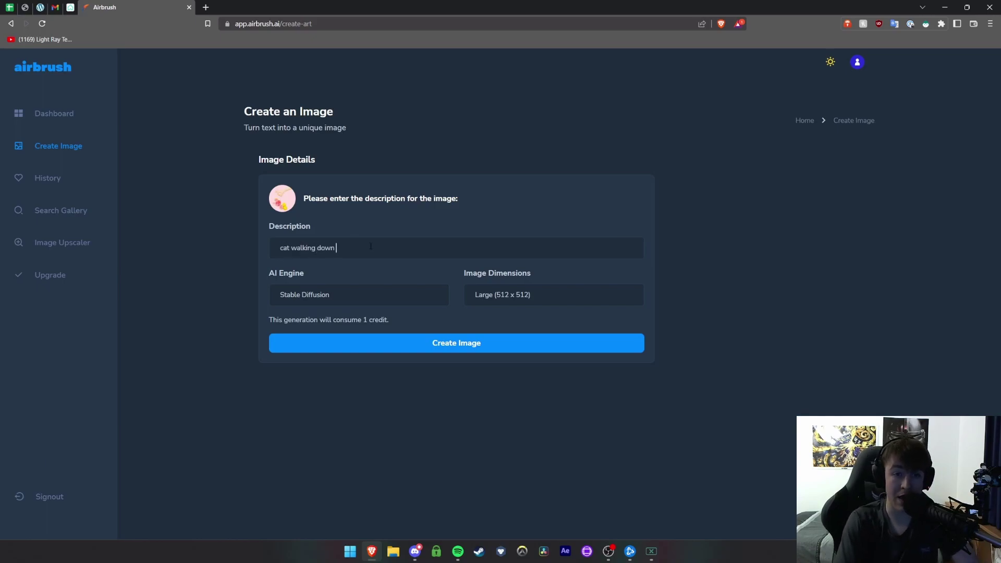
pyautogui.write('a street')
pyautogui.click(420, 345)
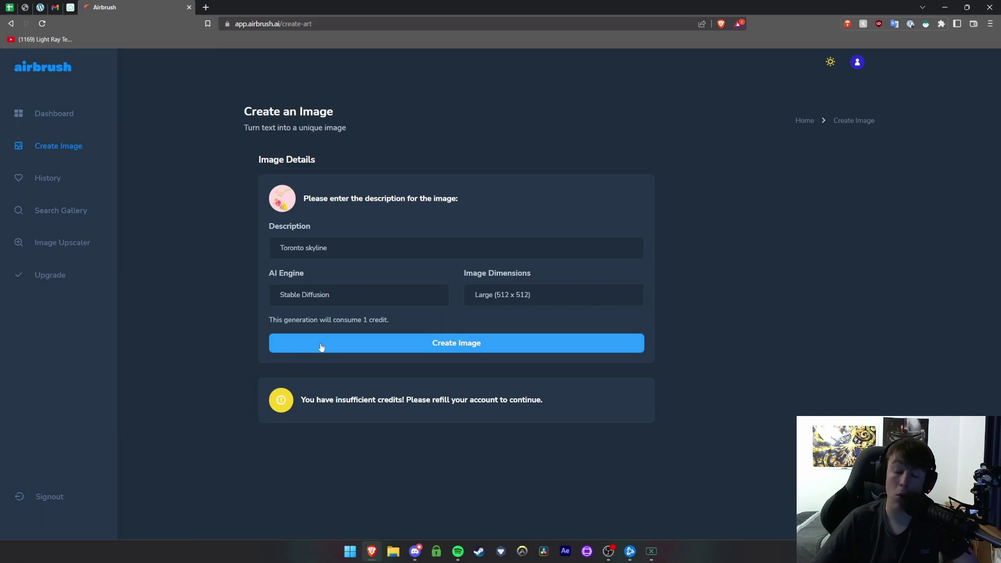
# Generate a 'Toronto skyline' image, then try Small and Large before settling on Extra Large (1024 x 1024)
pyautogui.click(322, 347)
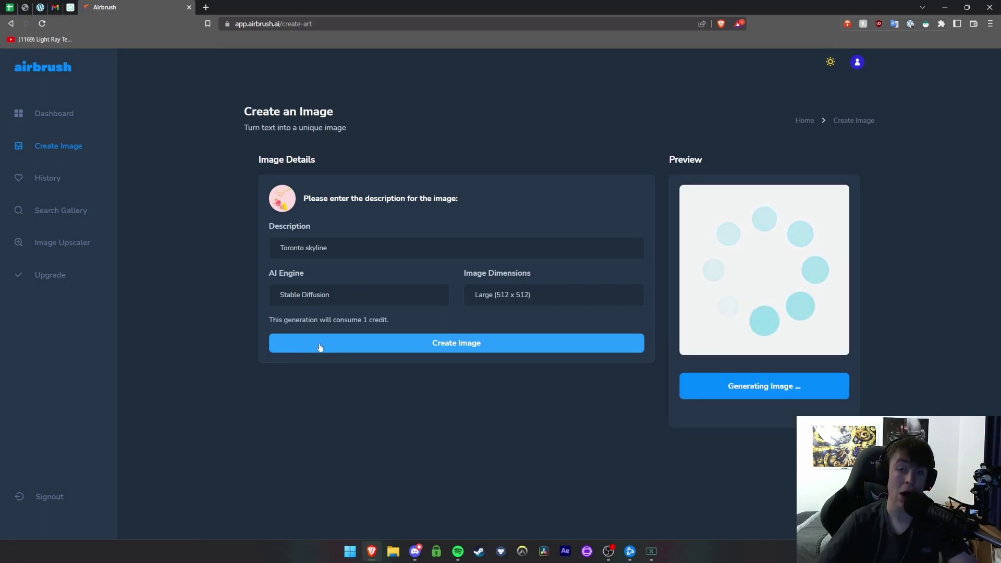
pyautogui.click(507, 296)
pyautogui.click(505, 310)
pyautogui.click(508, 295)
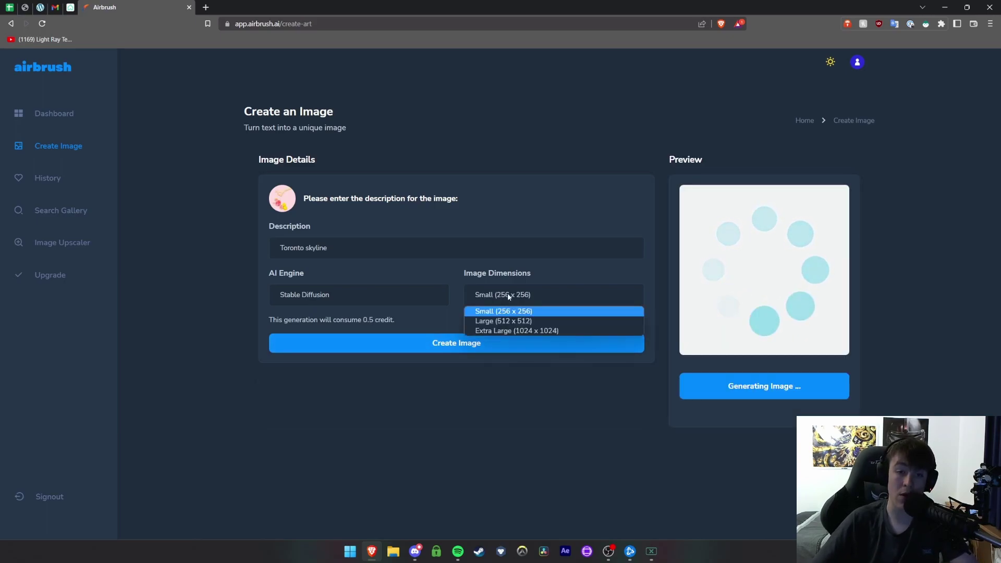
pyautogui.click(495, 321)
pyautogui.click(502, 295)
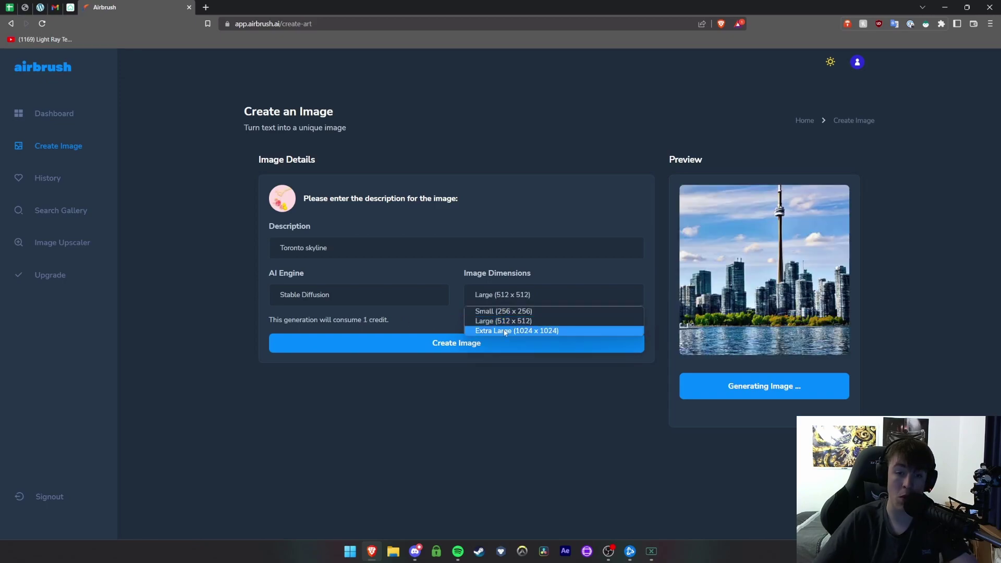
pyautogui.click(505, 331)
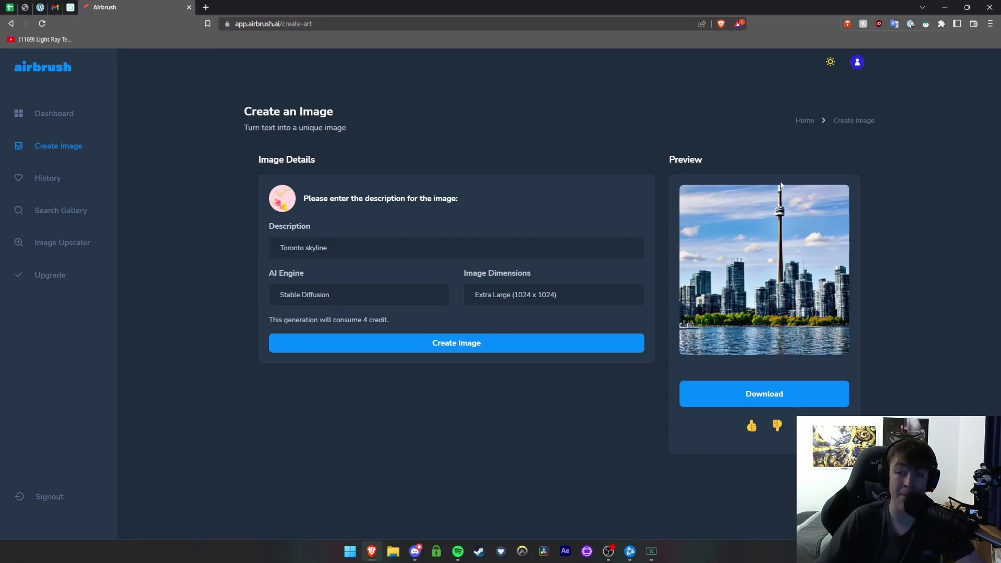
# Switch to Small (256 x 256) at 0.5 credit, check credits, and generate two small Toronto skylines
pyautogui.click(530, 293)
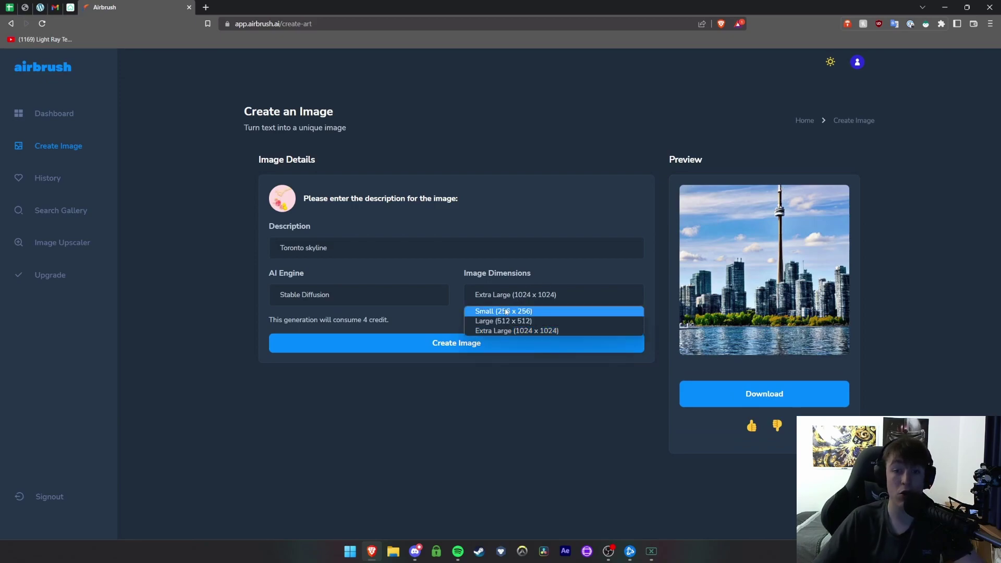
pyautogui.click(483, 310)
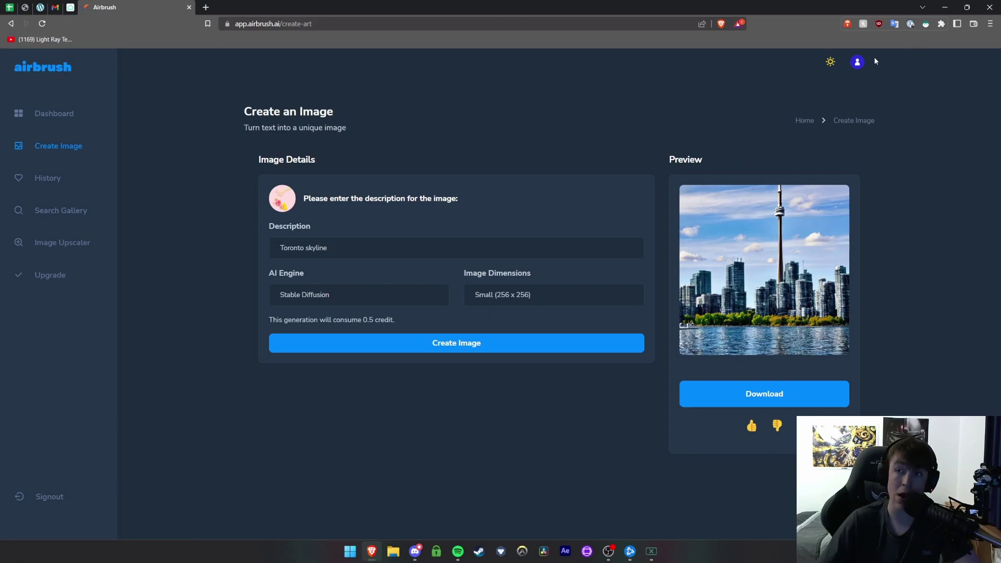
pyautogui.click(858, 62)
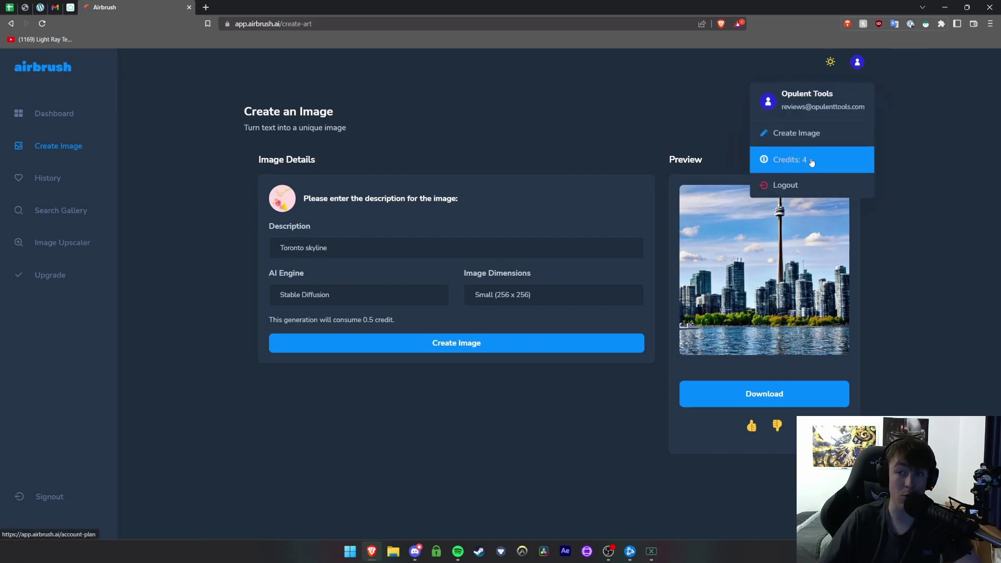
pyautogui.click(359, 248)
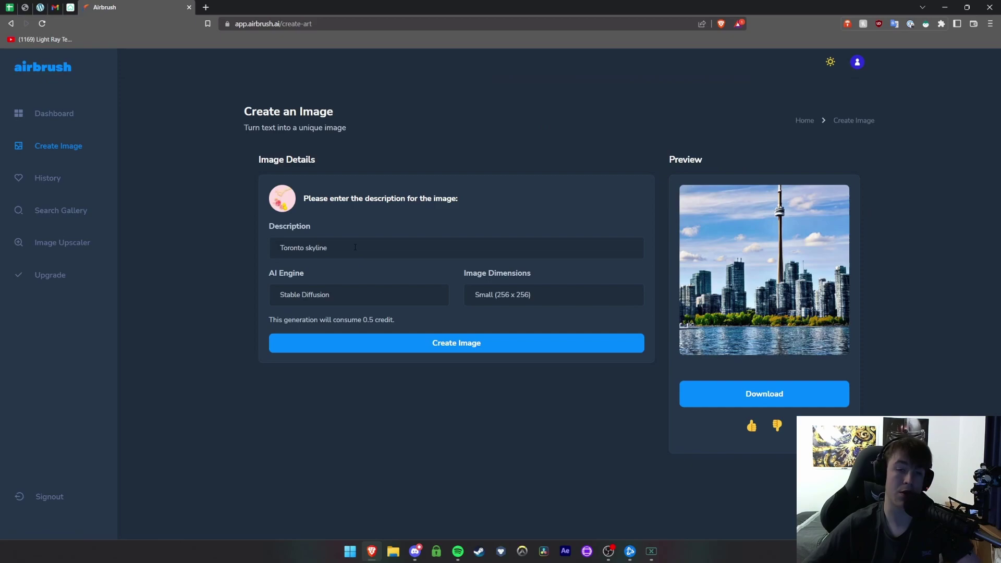
pyautogui.click(404, 352)
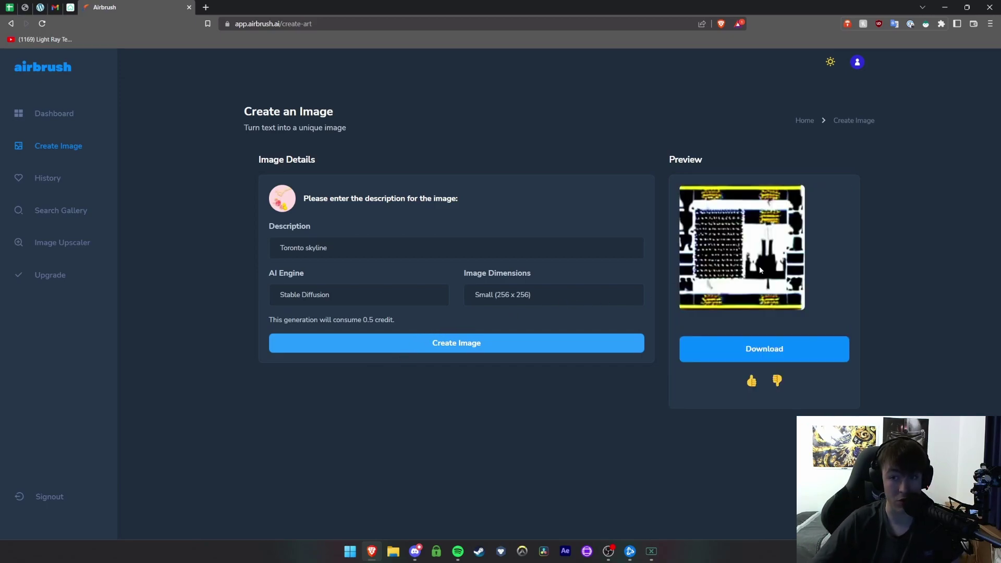
pyautogui.click(387, 348)
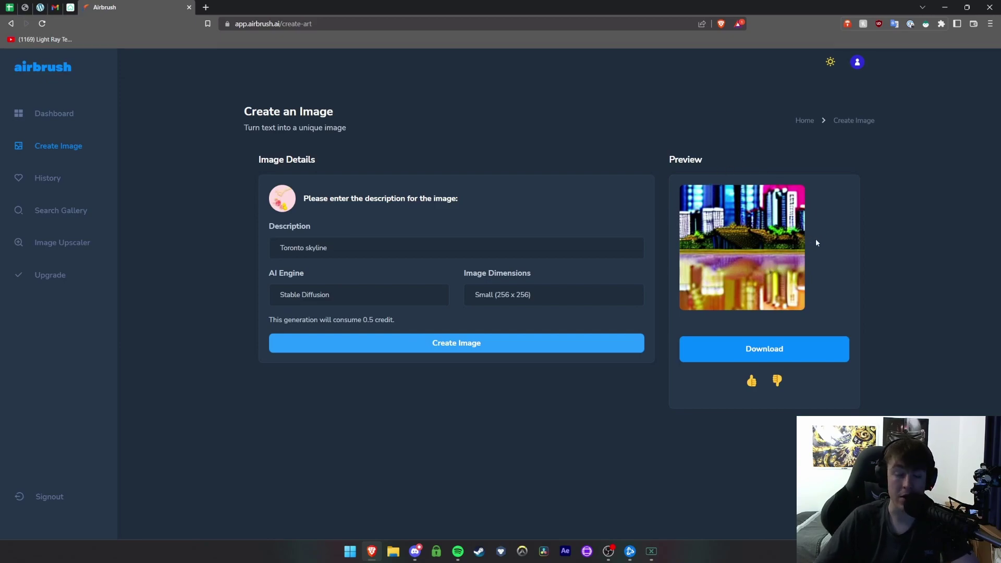
# Switch the AI engine from Stable Diffusion to DALL-E 2
pyautogui.click(439, 297)
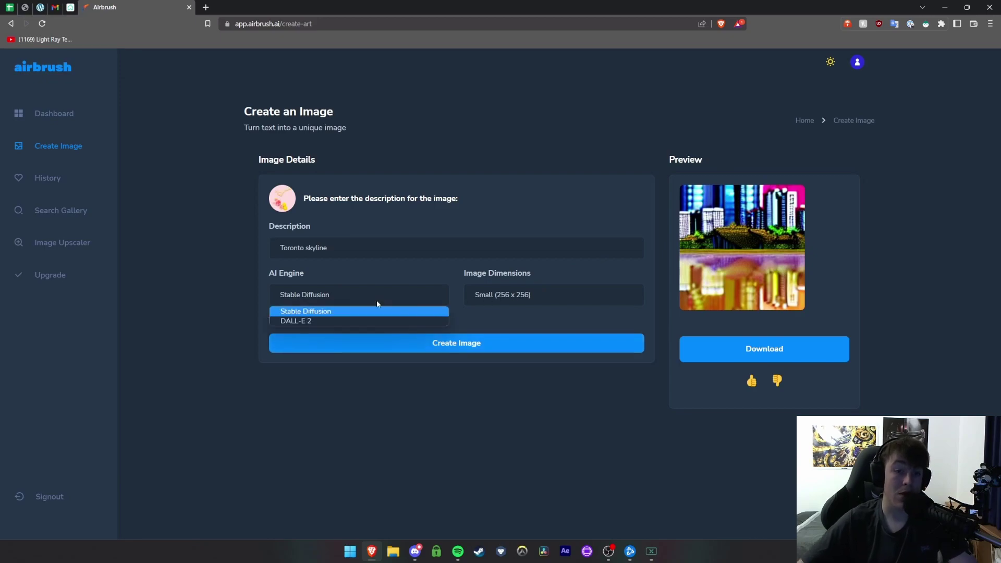
pyautogui.click(365, 311)
pyautogui.click(495, 301)
pyautogui.click(379, 296)
pyautogui.click(380, 296)
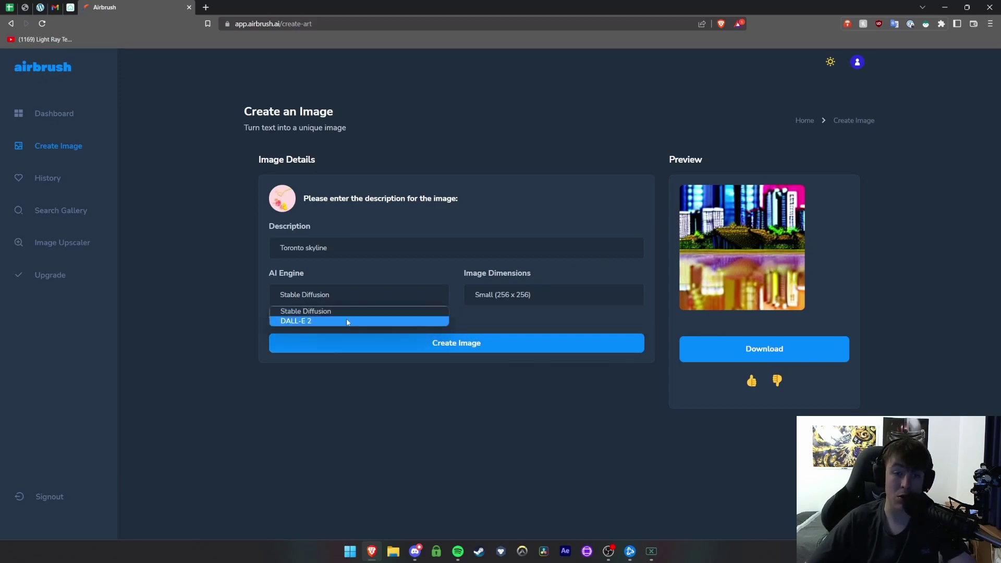
pyautogui.click(365, 320)
# Compare DALL-E 2 costs at Large, Extra Large and Small, then revert to Stable Diffusion
pyautogui.click(517, 301)
pyautogui.click(516, 320)
pyautogui.click(514, 297)
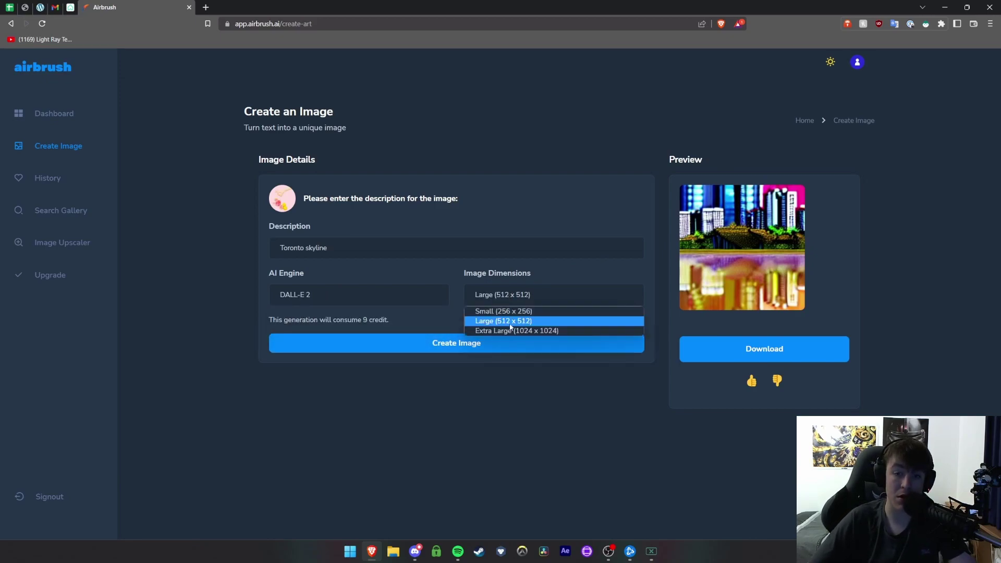
pyautogui.click(511, 331)
pyautogui.click(504, 300)
pyautogui.click(503, 311)
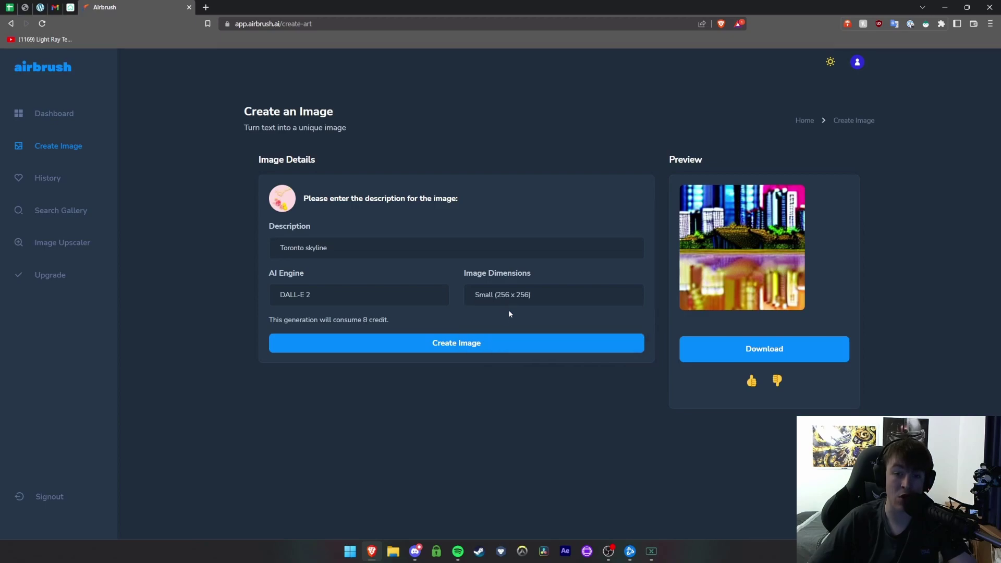
pyautogui.click(508, 300)
pyautogui.click(372, 299)
pyautogui.click(373, 311)
# With Stable Diffusion, compare Small (0.5 credit), Large and Extra Large (1024 x 1024) costs
pyautogui.click(485, 295)
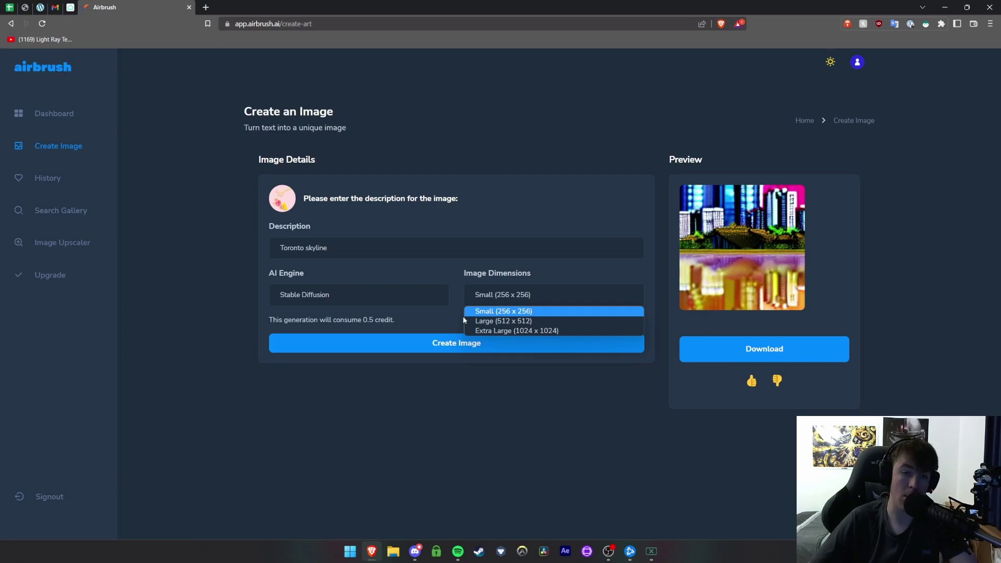
pyautogui.click(493, 312)
pyautogui.doubleClick(370, 320)
pyautogui.click(501, 295)
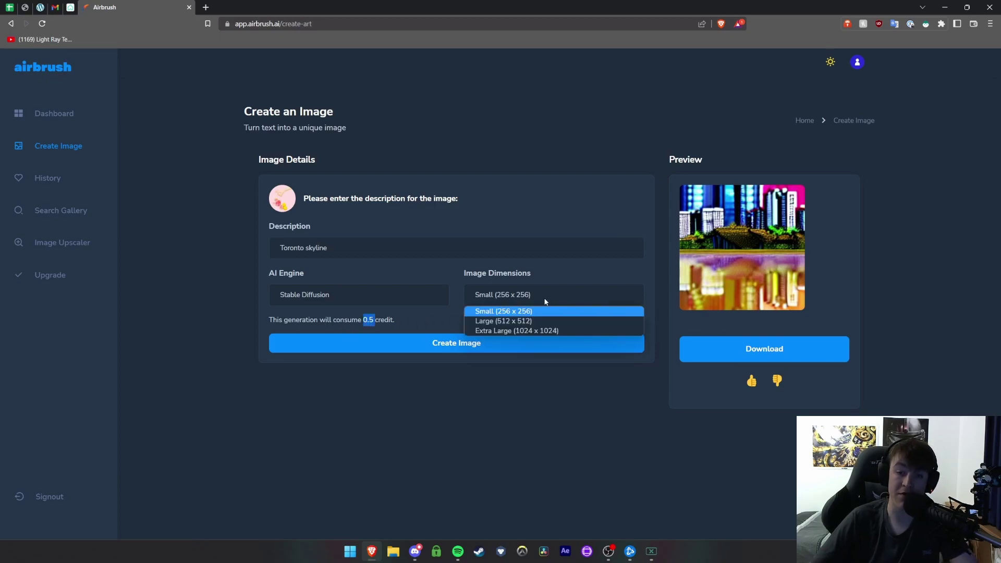
pyautogui.click(498, 321)
pyautogui.click(504, 298)
pyautogui.click(500, 330)
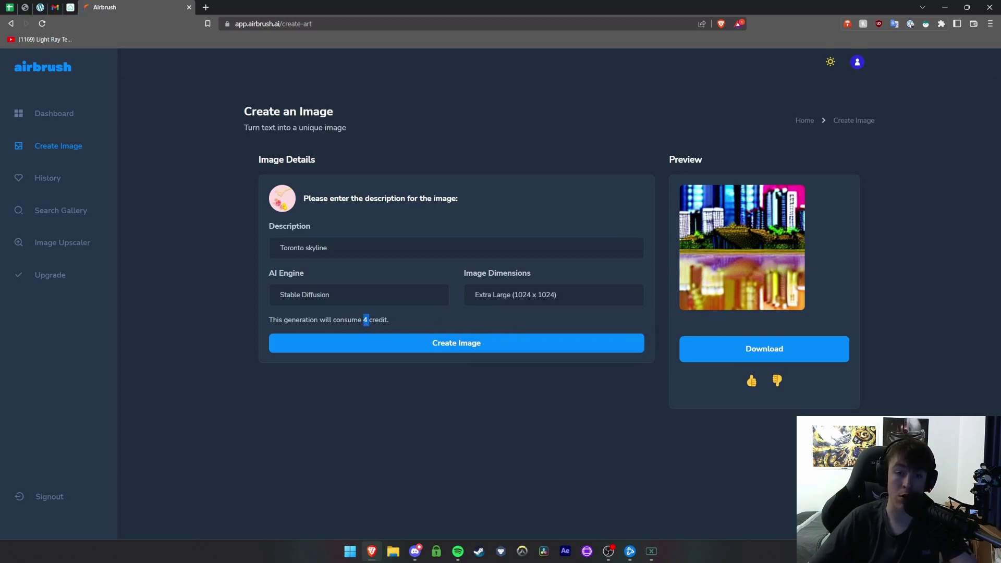
# View the credit upgrade plans from the account menu, then return to the dashboard
pyautogui.click(857, 61)
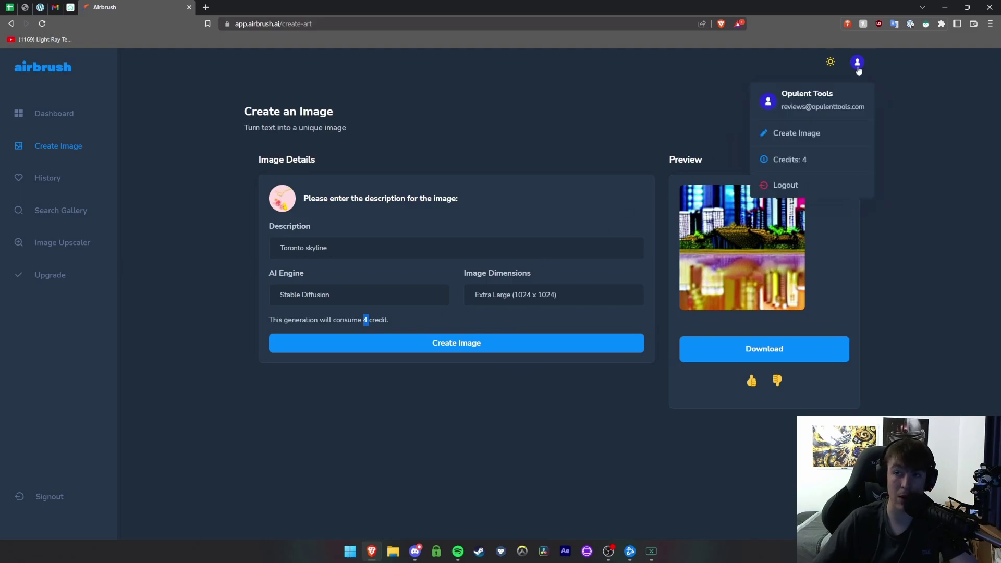
pyautogui.click(794, 160)
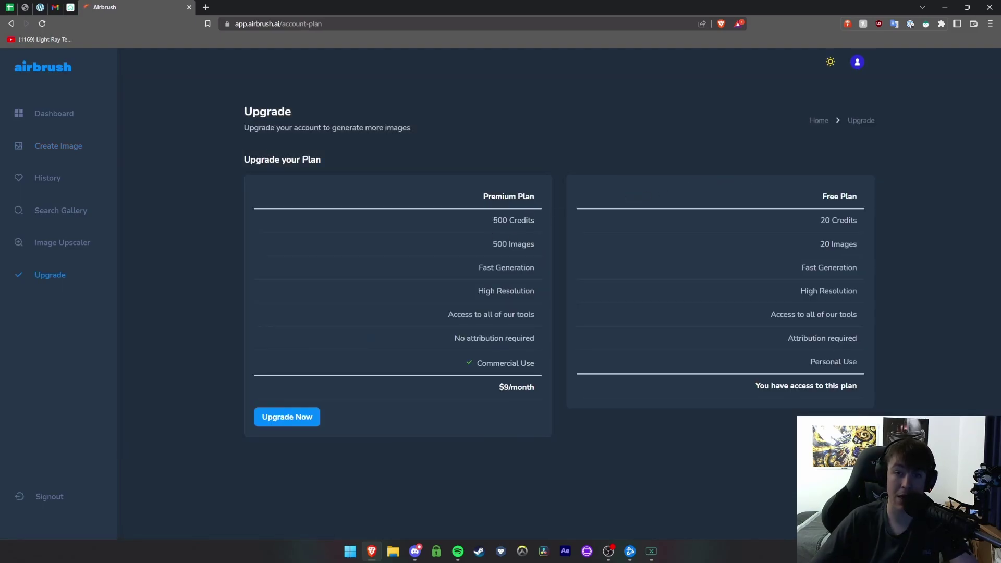
pyautogui.click(45, 115)
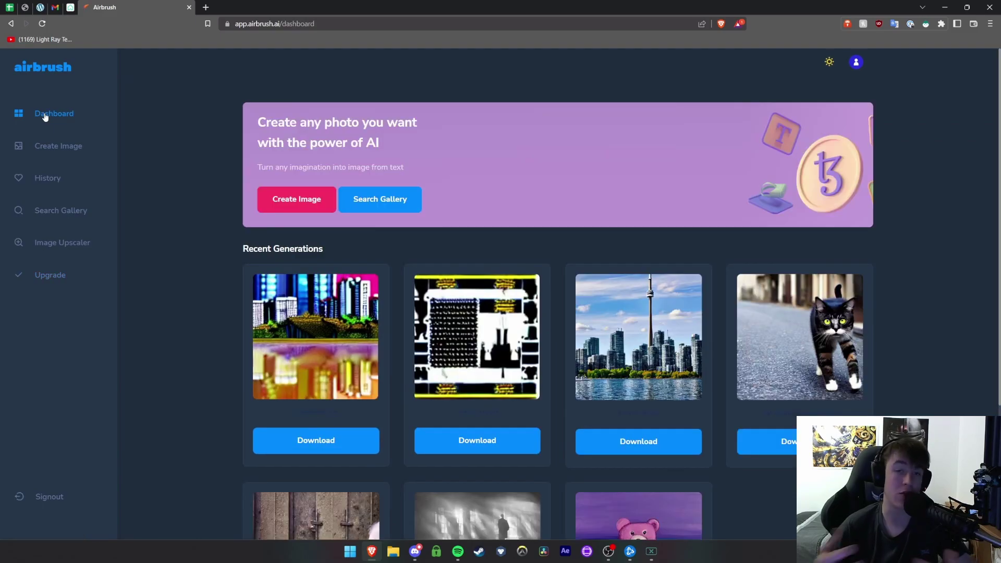
# Browse the History page's seven generated images, then go to the Create Image page
pyautogui.click(47, 183)
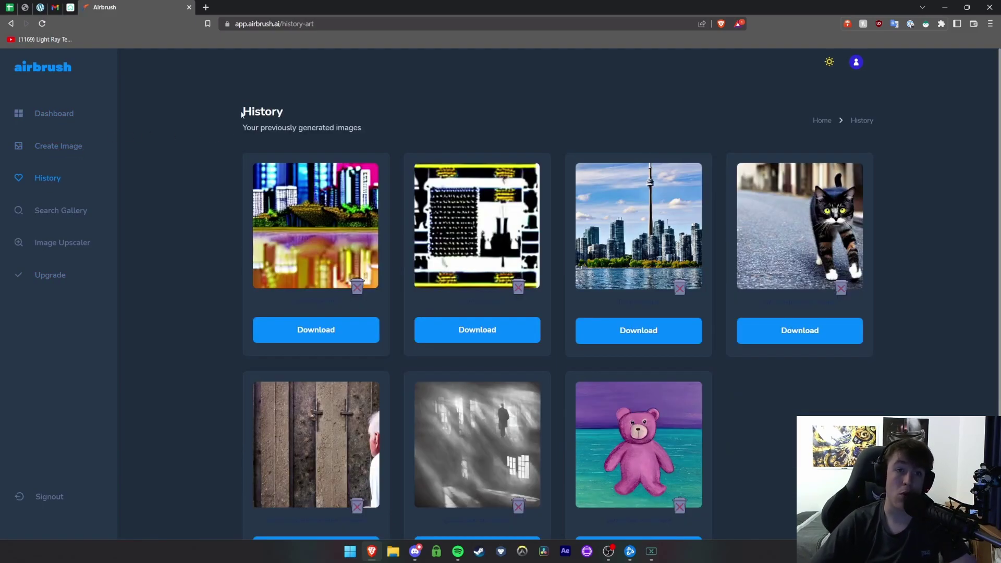
pyautogui.moveTo(242, 114); pyautogui.dragTo(367, 129)
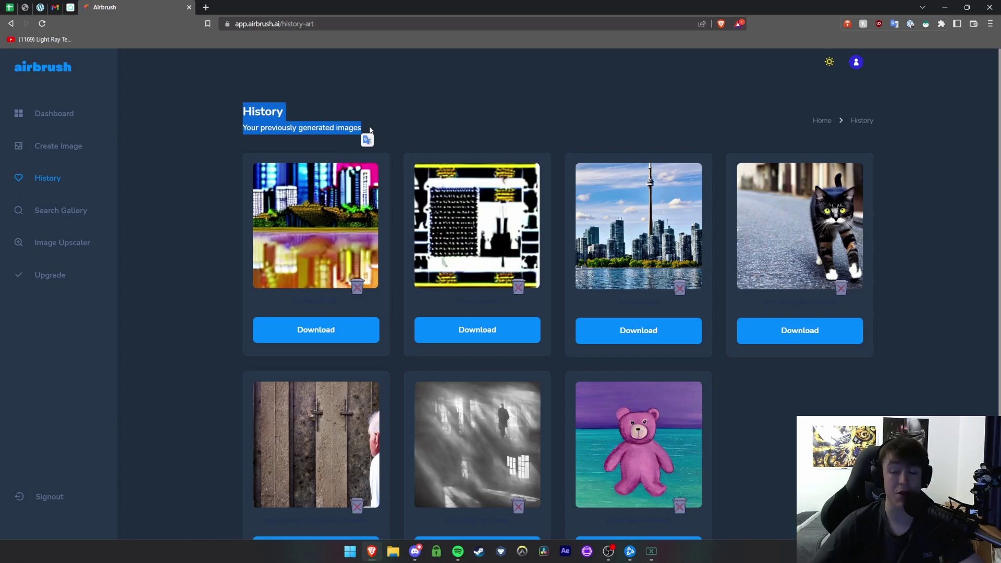
pyautogui.scroll(-3, 371, 133)
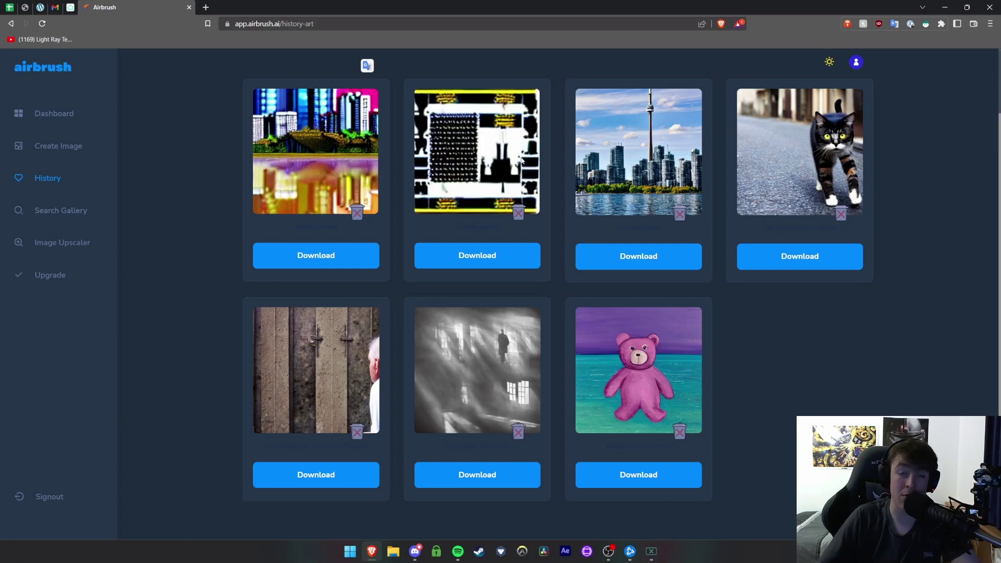
pyautogui.click(66, 148)
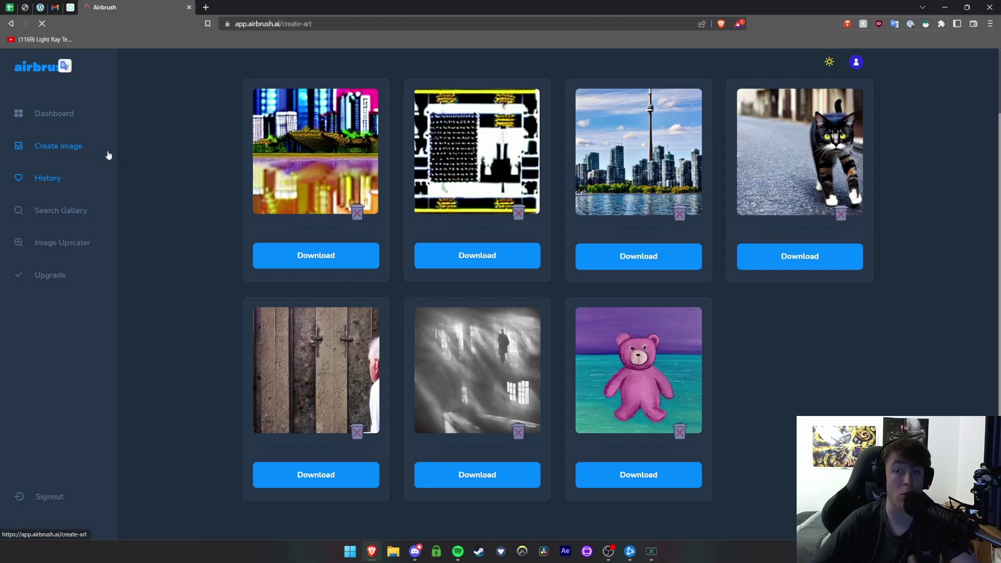
# Generate 'cat walking down the street' at Small (256 x 256), then switch dimensions to Large (512 x 512)
pyautogui.click(509, 296)
pyautogui.click(500, 306)
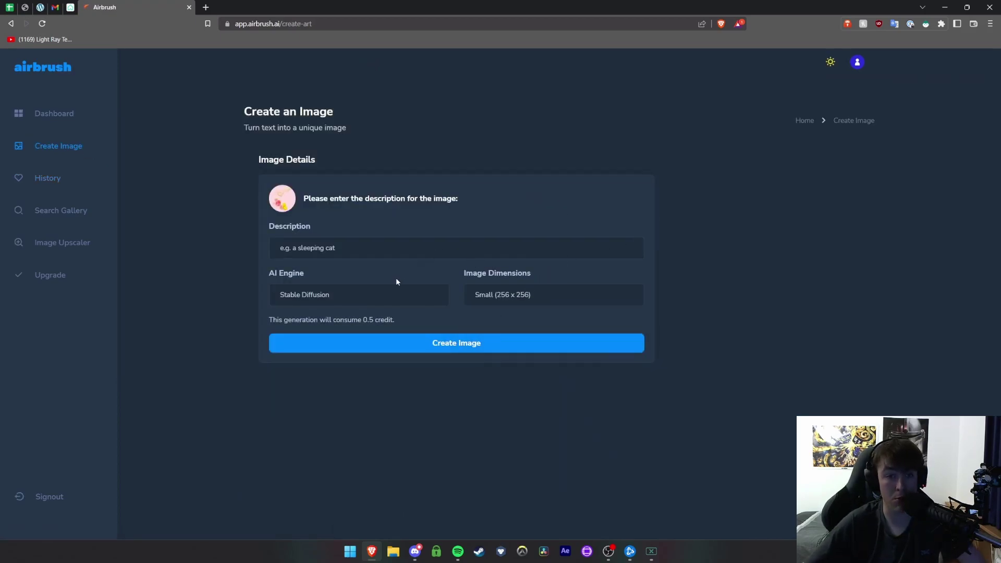
pyautogui.write('cat wal')
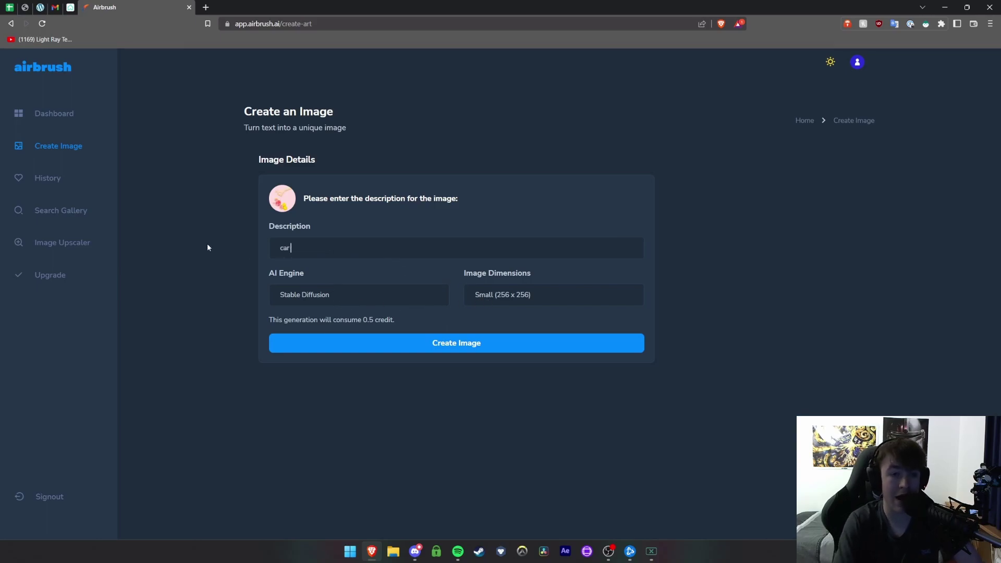
pyautogui.write('king down the stee')
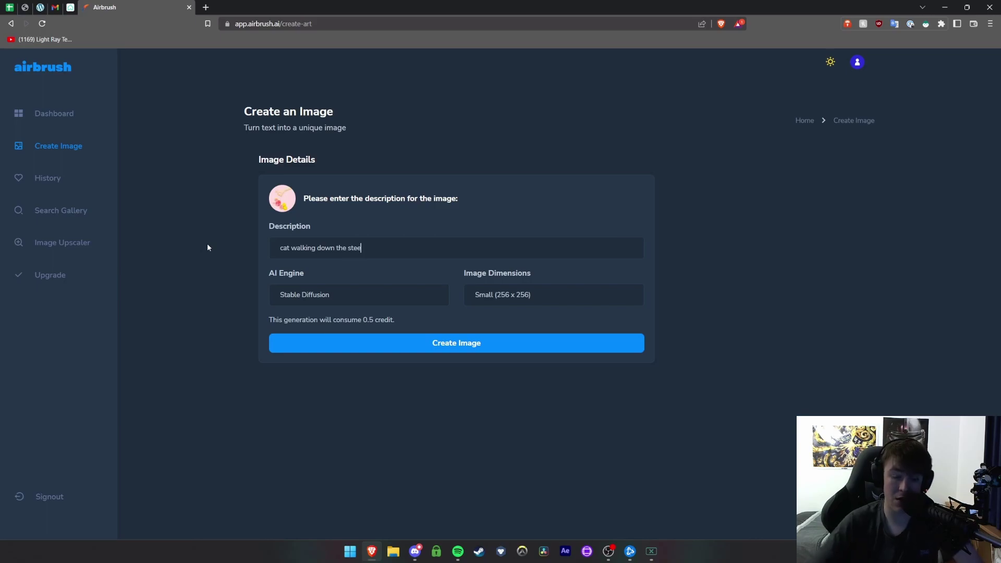
pyautogui.press('BackSpace')
pyautogui.write('reet')
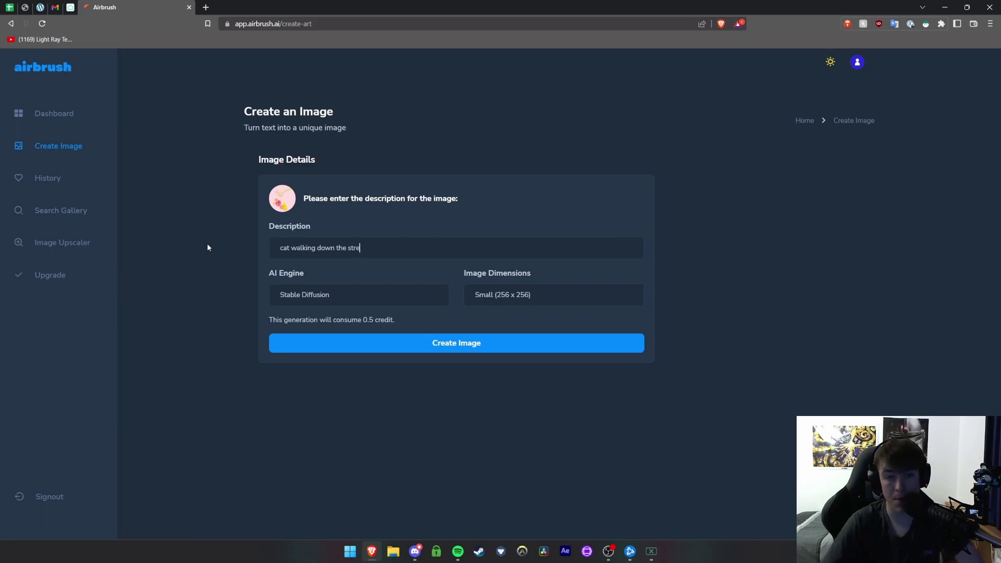
pyautogui.click(401, 343)
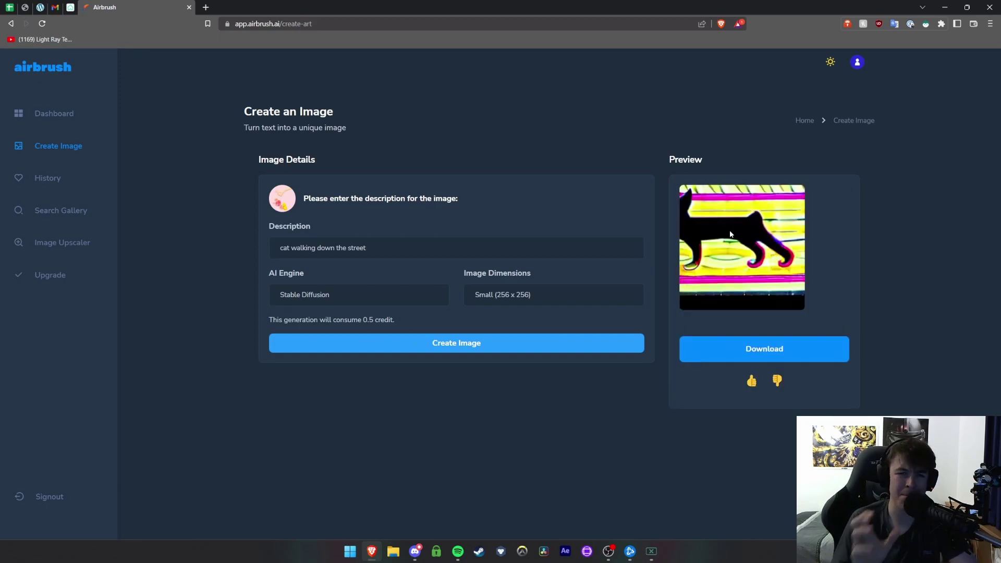
pyautogui.click(538, 296)
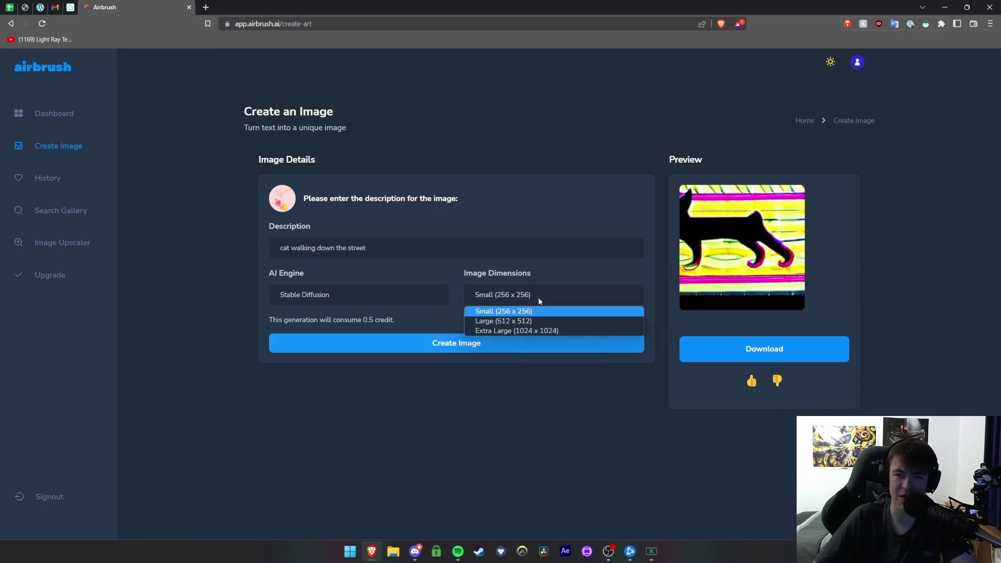
pyautogui.click(521, 322)
# Attempt a Large generation, note the insufficient-credits warning and remaining credits, then open Search Gallery
pyautogui.click(480, 348)
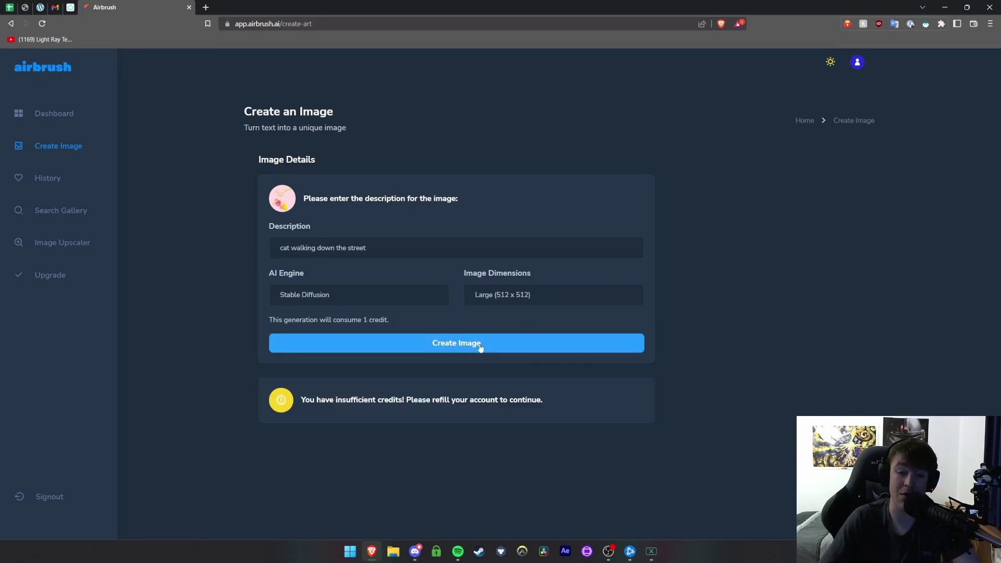
pyautogui.moveTo(299, 399); pyautogui.dragTo(563, 400)
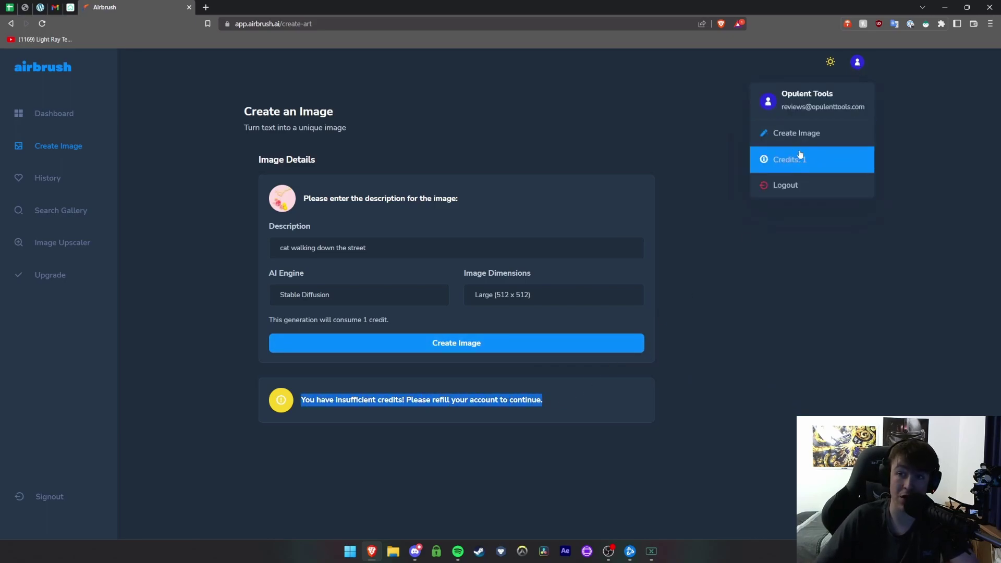
pyautogui.click(567, 179)
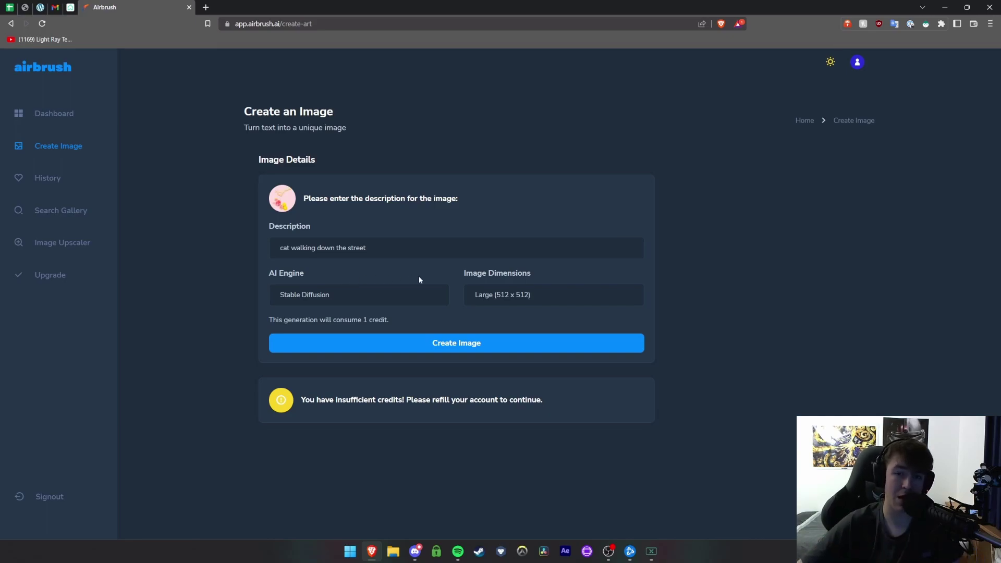
pyautogui.click(494, 297)
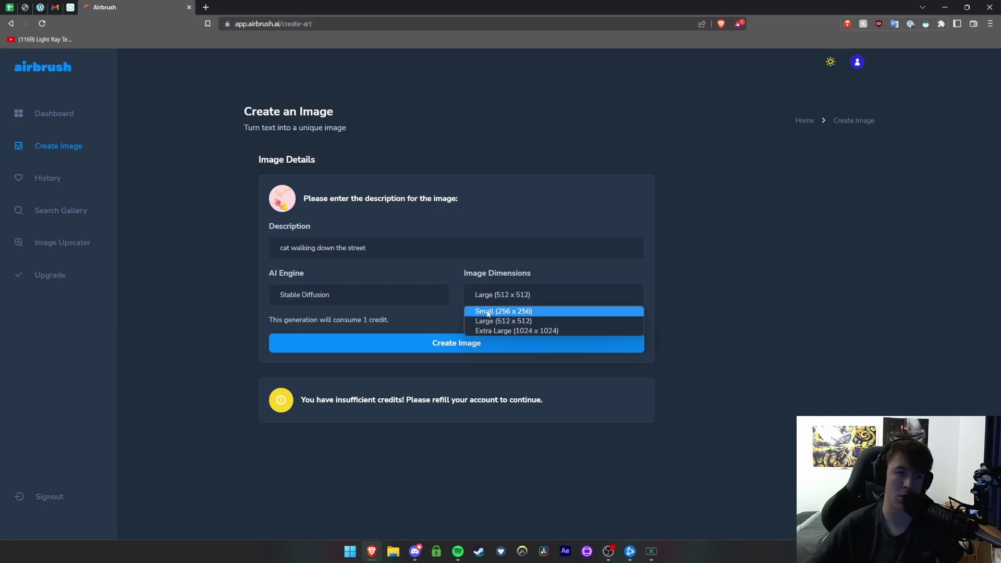
pyautogui.click(73, 214)
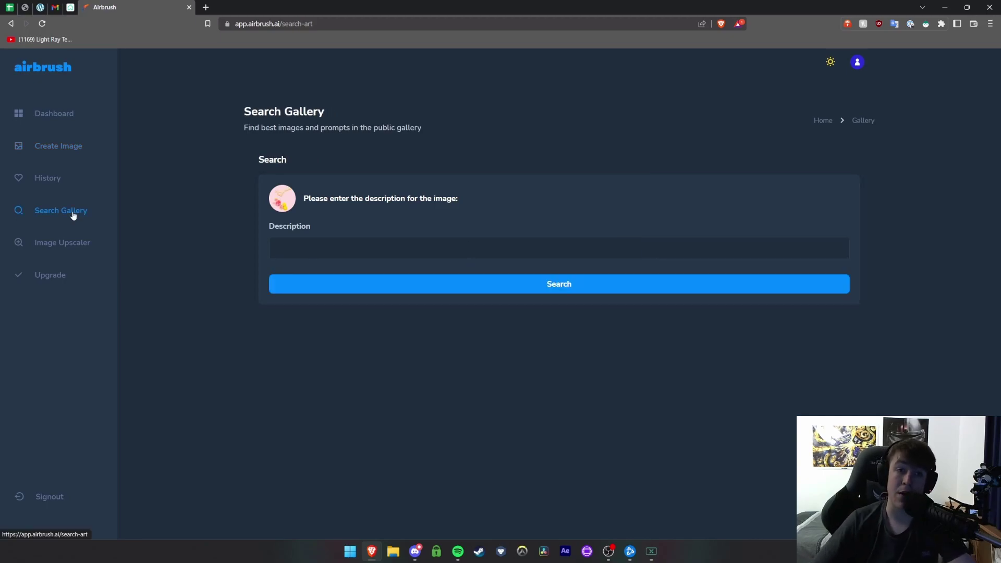
# Run a gallery search for 'Toronto' from the description field
pyautogui.moveTo(229, 128); pyautogui.dragTo(451, 128)
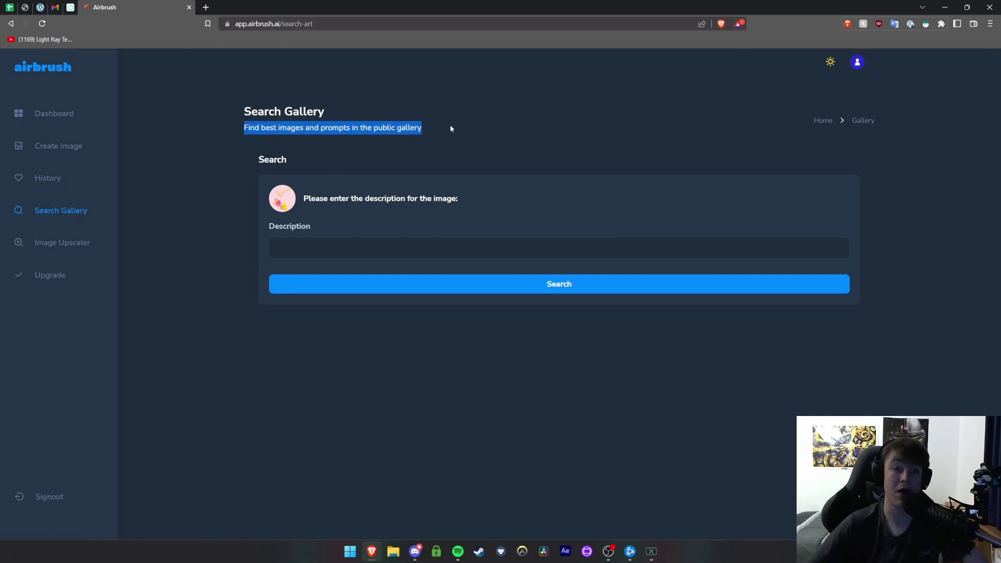
pyautogui.moveTo(303, 199); pyautogui.dragTo(417, 199)
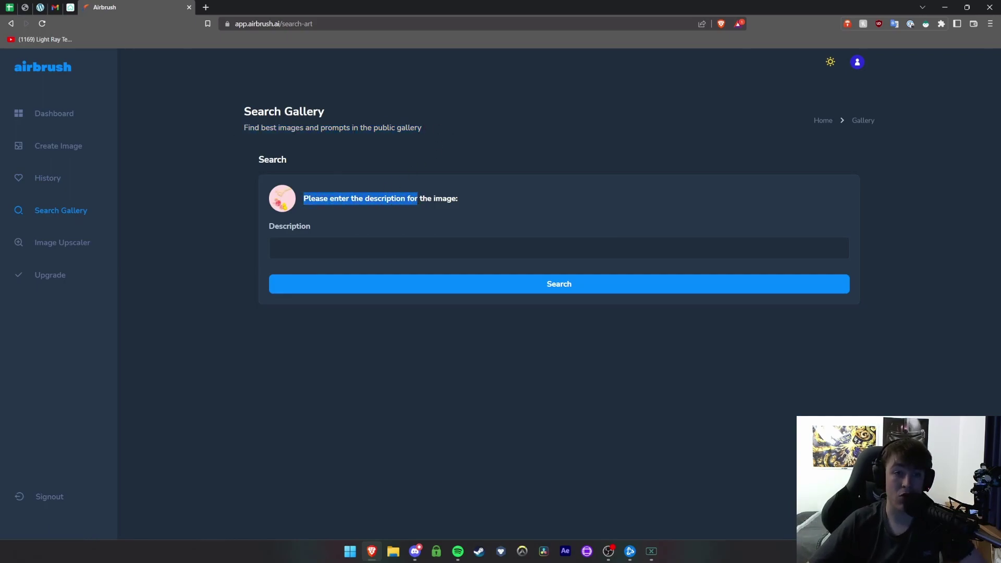
pyautogui.click(366, 248)
pyautogui.write('Toronto')
pyautogui.press('Return')
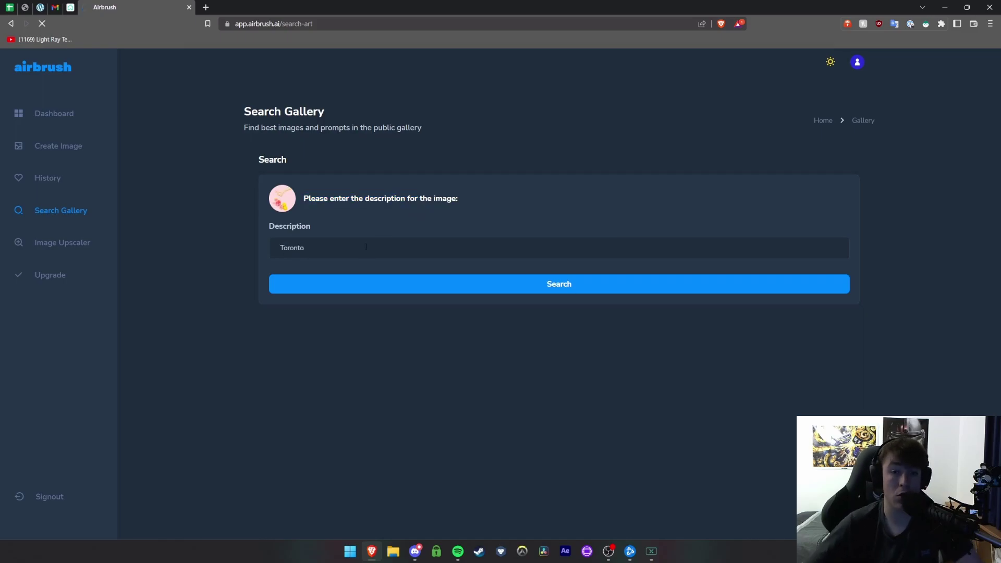
# Browse the Toronto results grid of CN Tower skylines, neon cityscape and aerial views
pyautogui.scroll(-6, 370, 277)
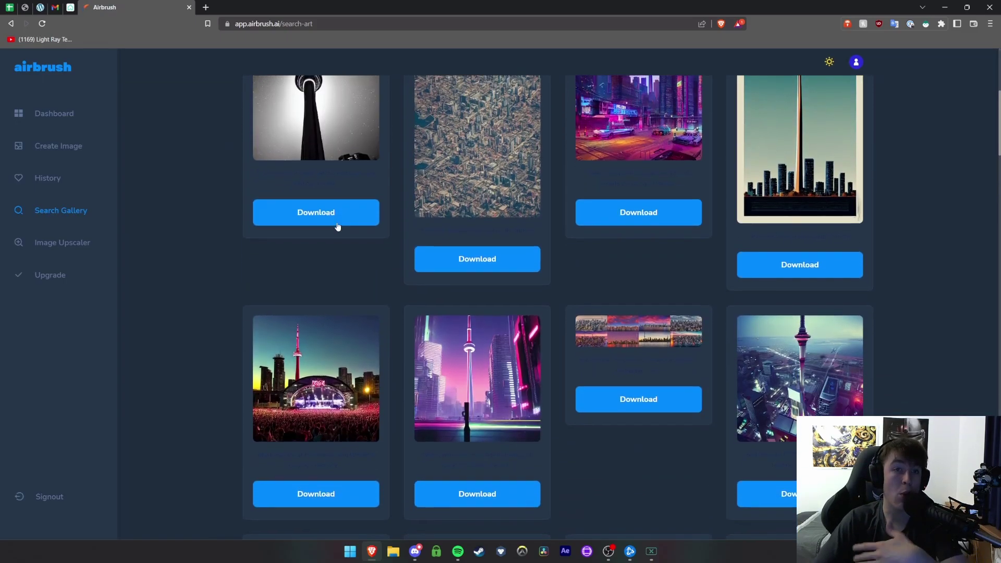
pyautogui.scroll(-5, 334, 222)
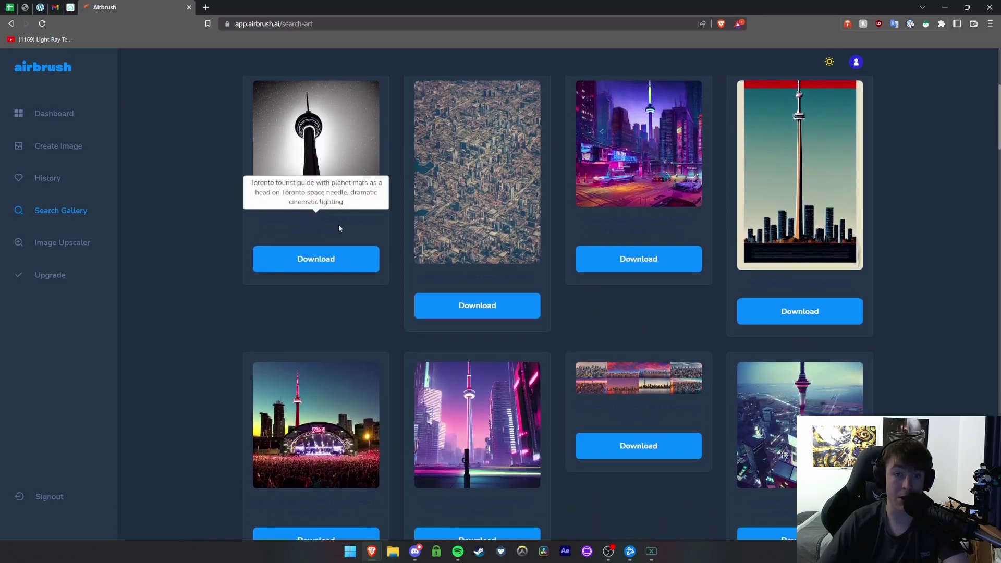
pyautogui.scroll(-3, 339, 227)
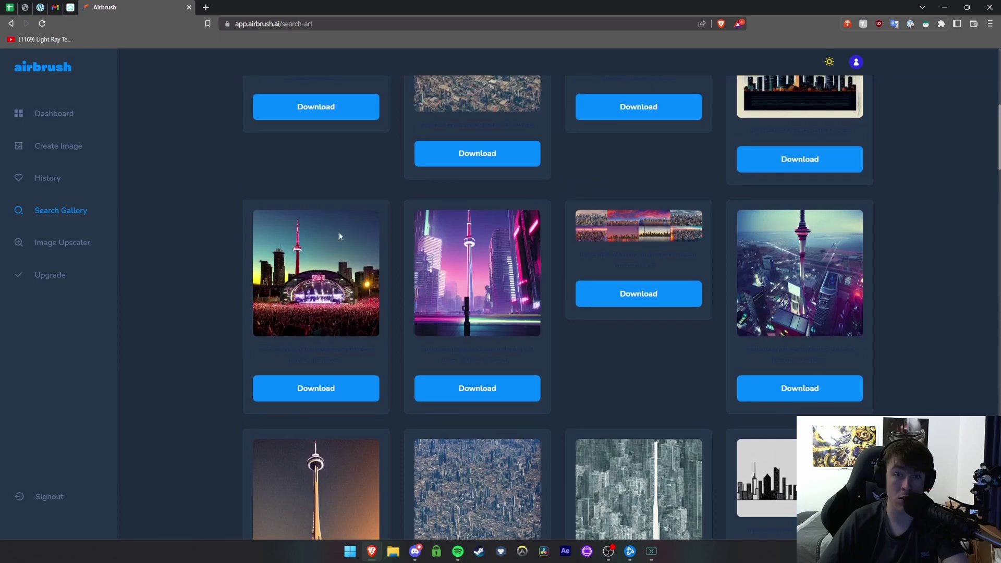
pyautogui.scroll(2, 339, 236)
pyautogui.scroll(-2, 342, 246)
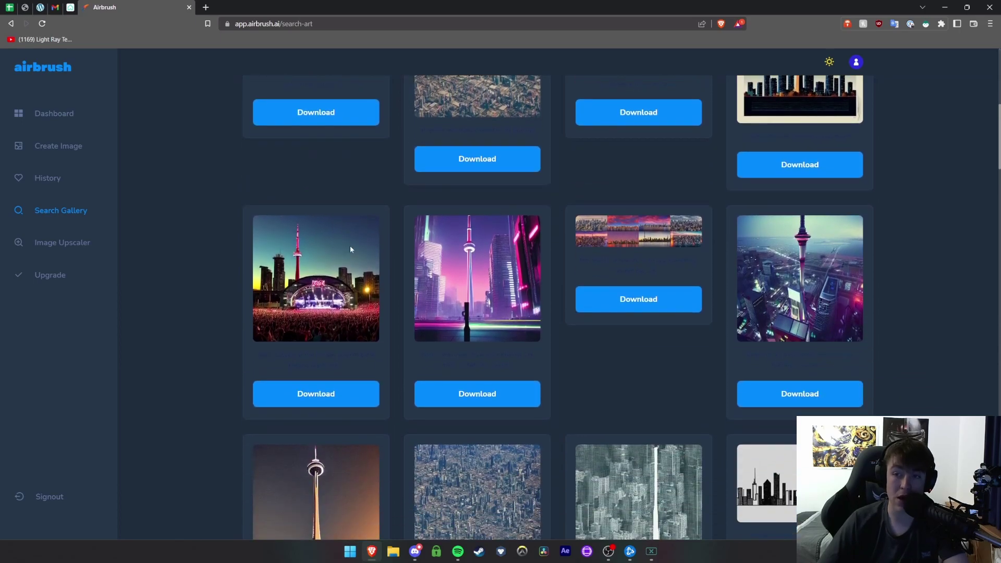
pyautogui.scroll(2, 365, 248)
pyautogui.scroll(-6, 394, 249)
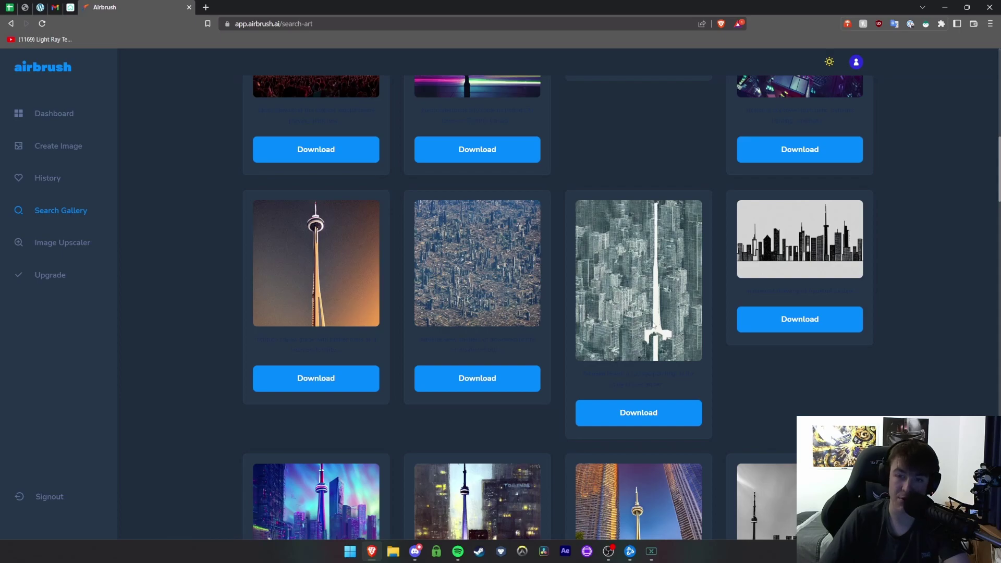
pyautogui.scroll(-7, 654, 325)
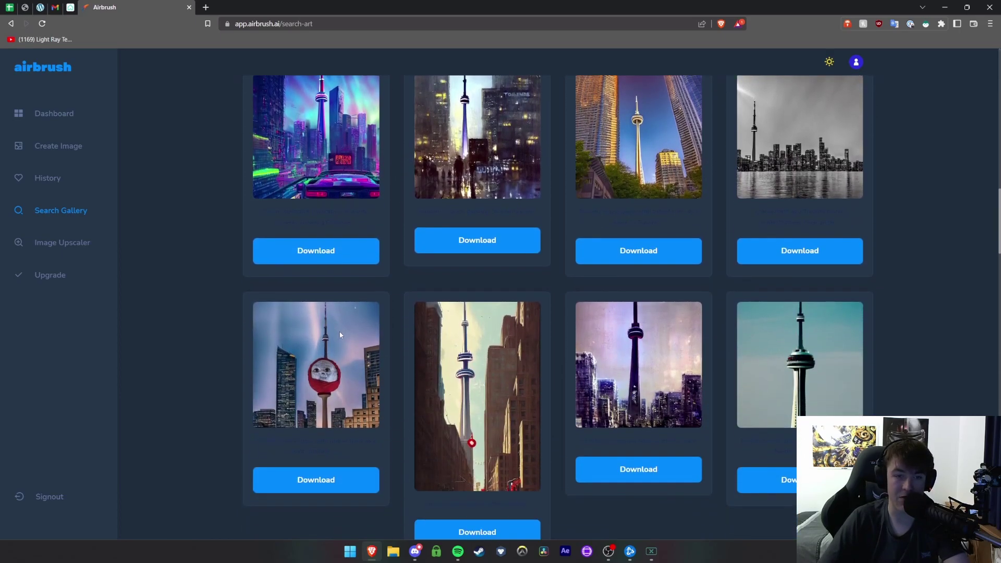
pyautogui.scroll(-1, 340, 334)
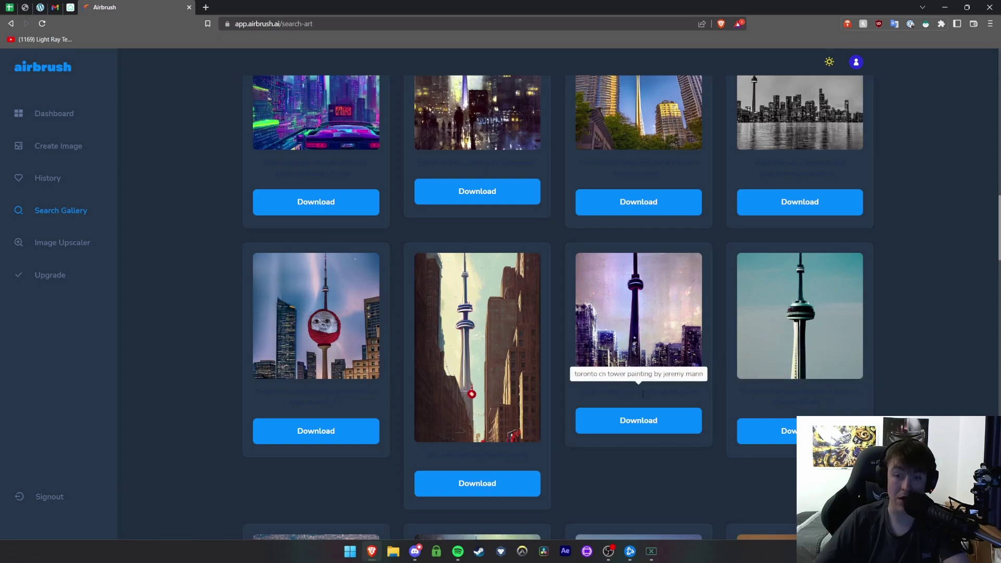
pyautogui.scroll(2, 658, 394)
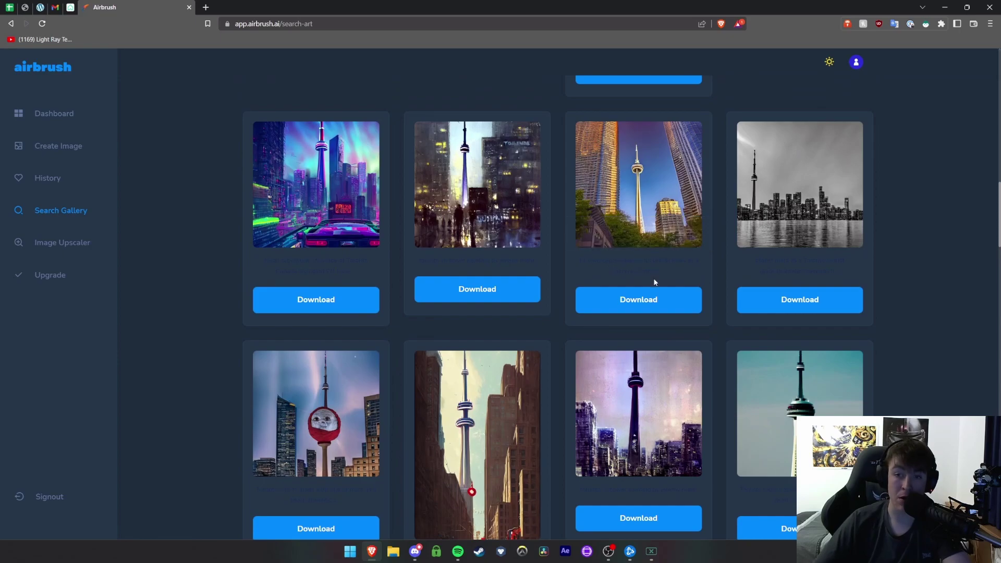
pyautogui.scroll(7, 655, 280)
pyautogui.scroll(8, 617, 312)
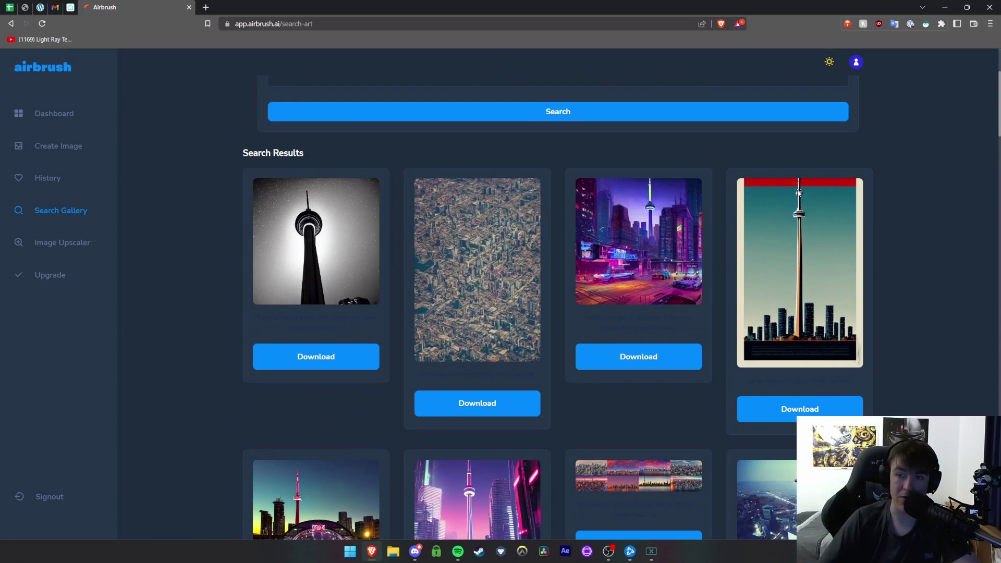
pyautogui.scroll(-1, 724, 282)
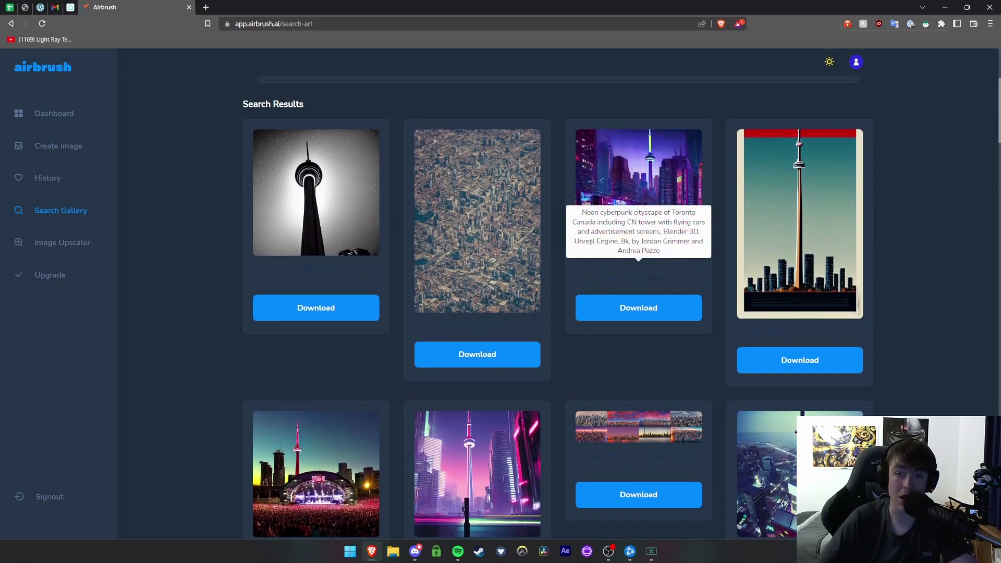
pyautogui.moveTo(660, 250); pyautogui.dragTo(578, 232)
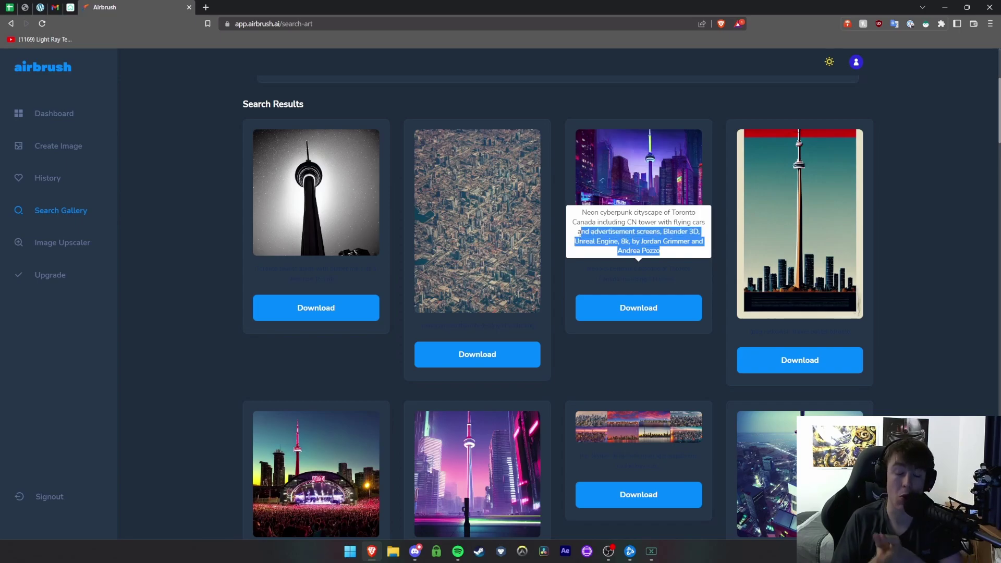
pyautogui.click(678, 233)
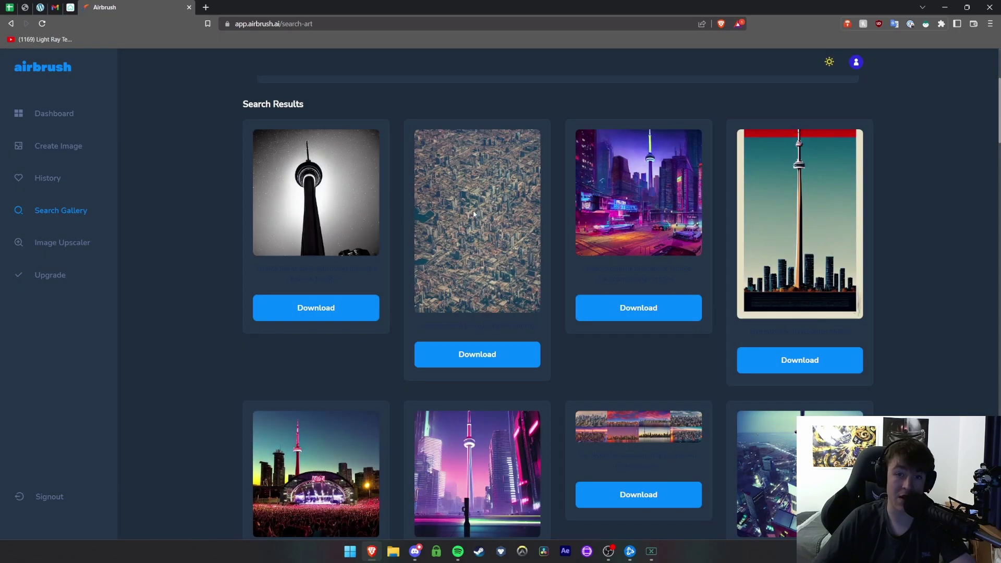
pyautogui.scroll(-20, 476, 325)
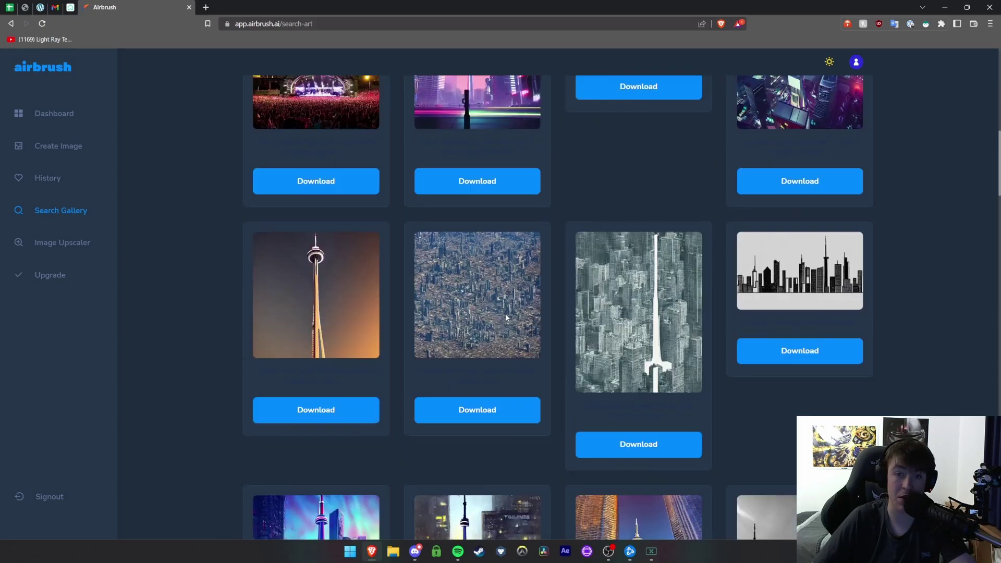
pyautogui.scroll(20, 507, 302)
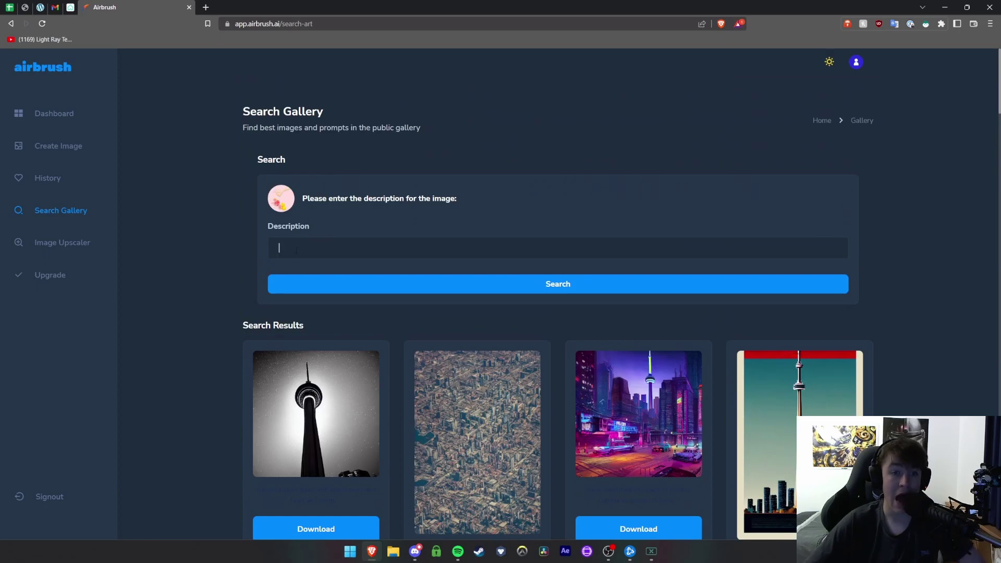
# Search 'London' and scroll through the bus, Big Ben, London Eye and Tower Bridge images
pyautogui.write('London')
pyautogui.press('Return')
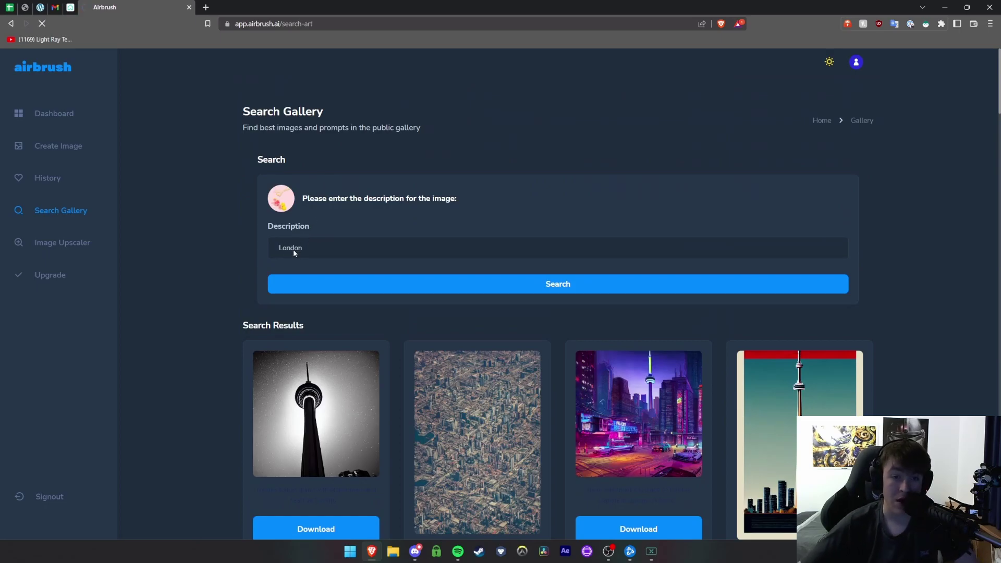
pyautogui.scroll(-5, 409, 268)
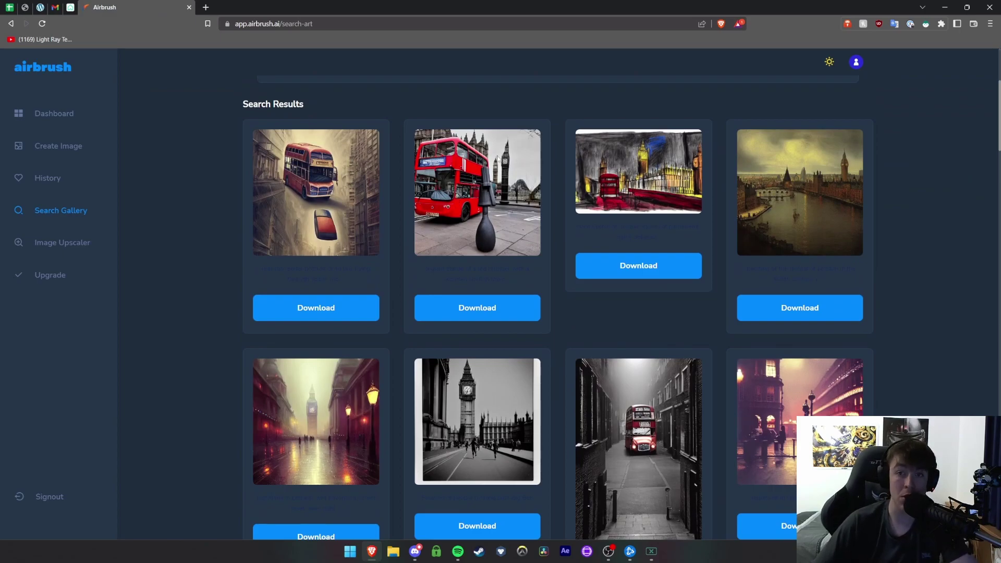
pyautogui.scroll(-6, 437, 300)
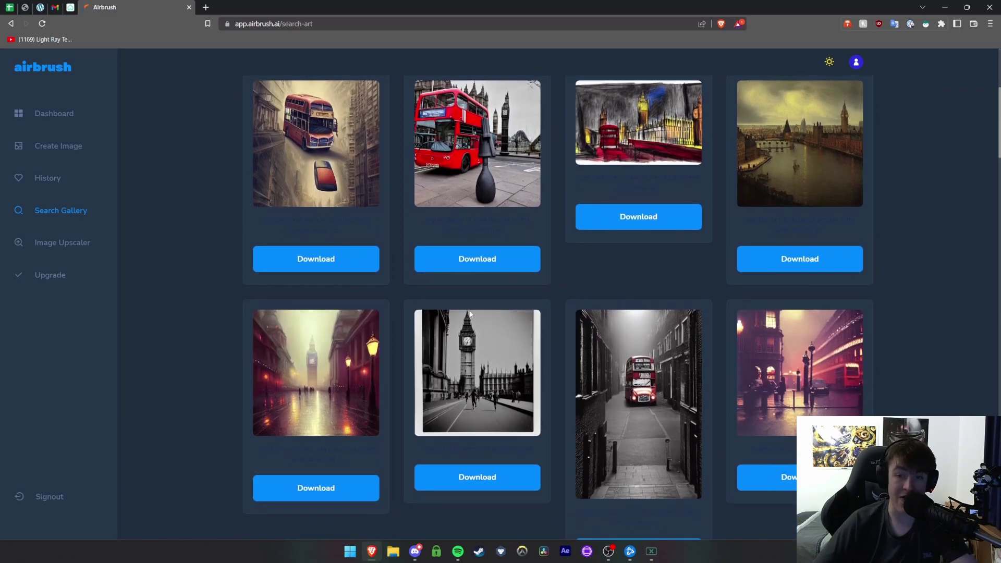
pyautogui.scroll(-3, 437, 301)
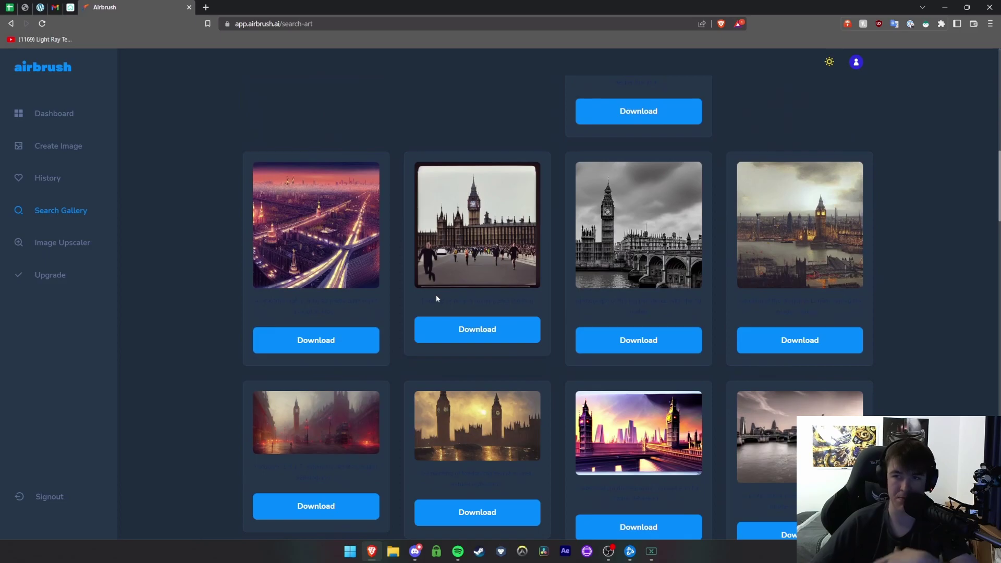
pyautogui.scroll(-3, 437, 298)
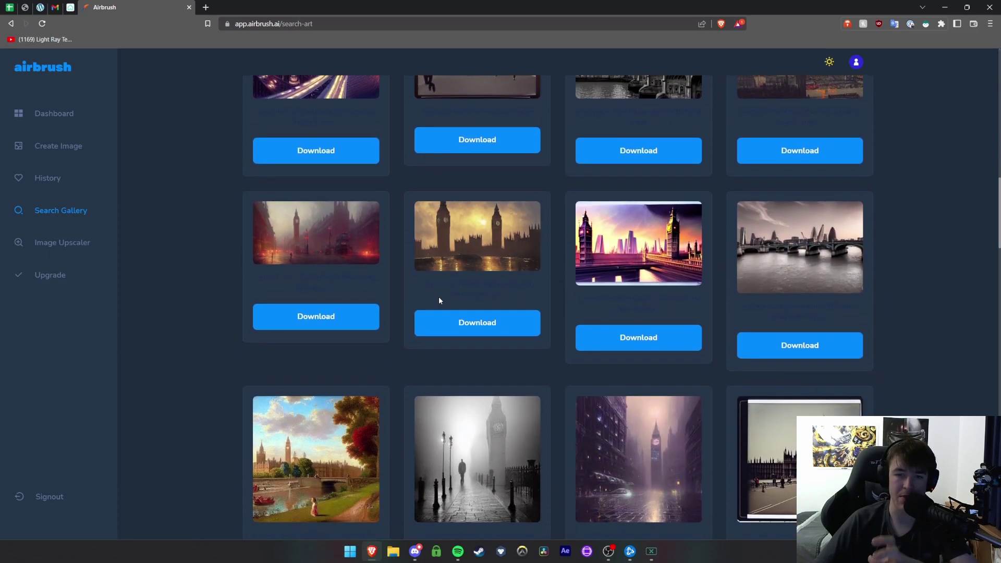
pyautogui.scroll(-6, 439, 298)
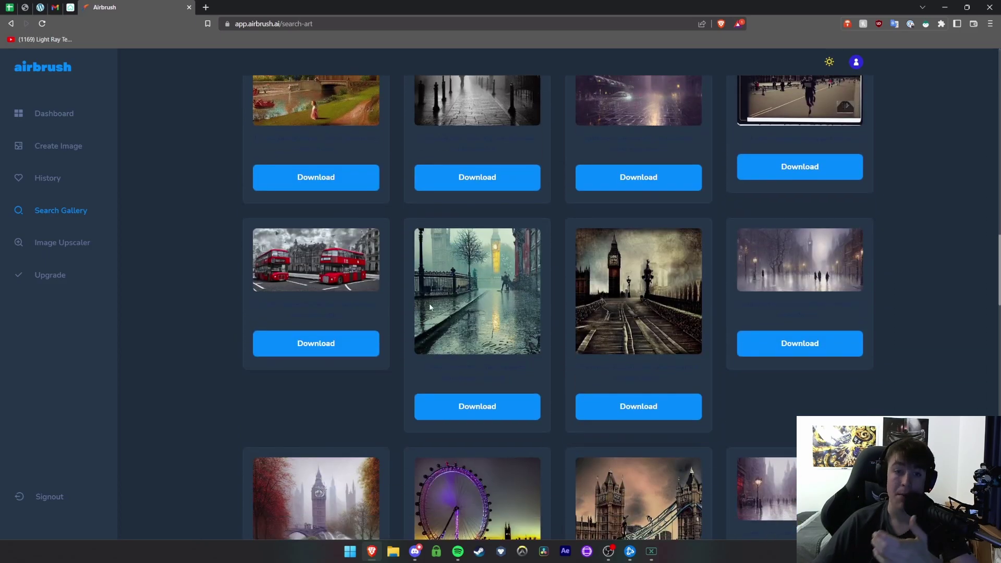
pyautogui.scroll(-4, 433, 305)
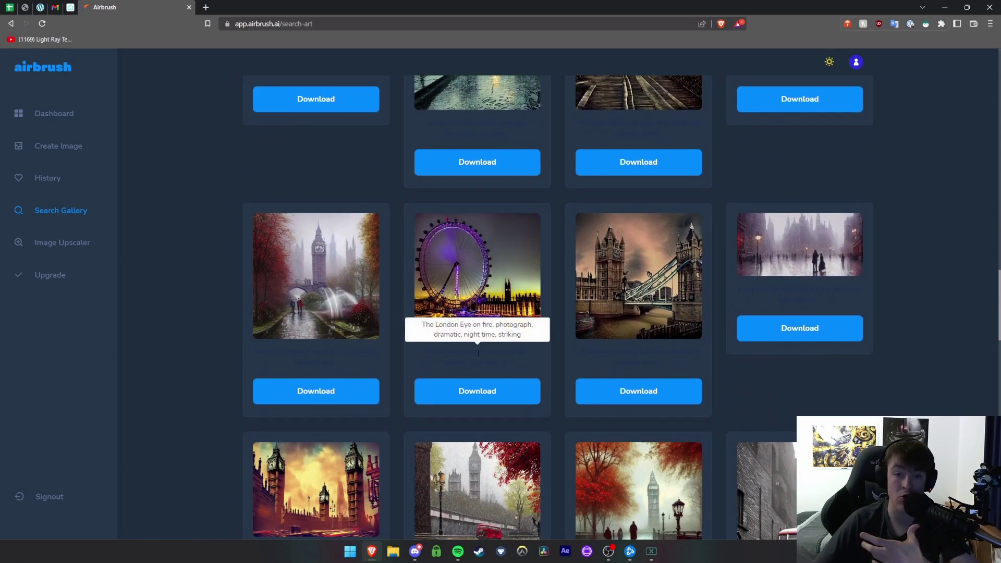
pyautogui.scroll(-1, 518, 354)
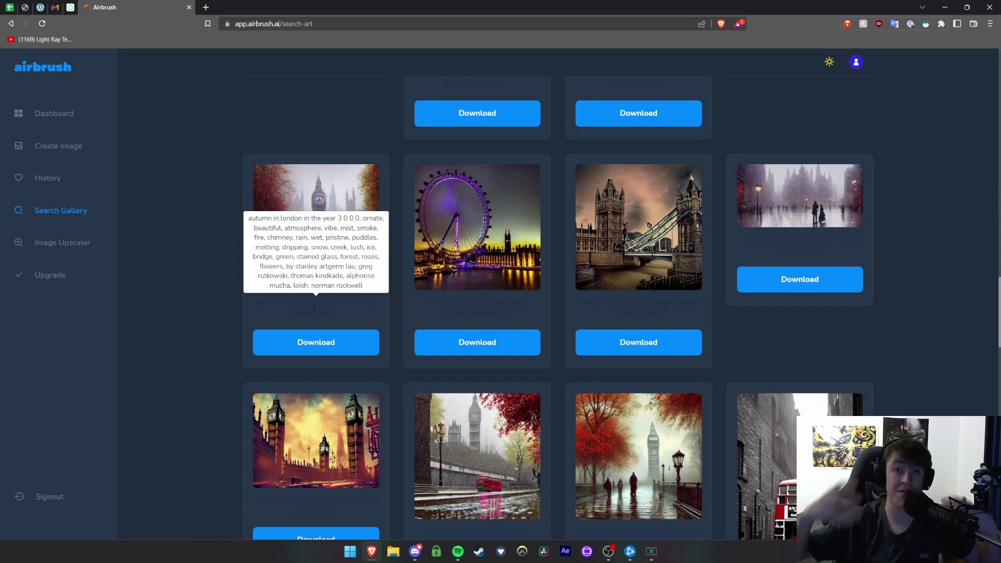
pyautogui.scroll(-8, 314, 308)
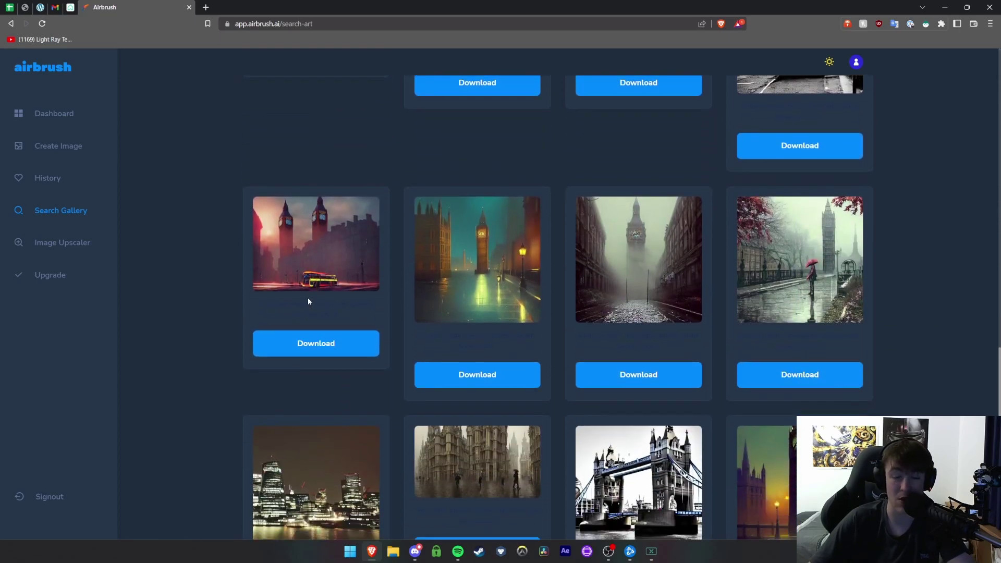
# Open Image Upscaler and submit the Dreamstime eye photo URL for upscaling
pyautogui.click(72, 241)
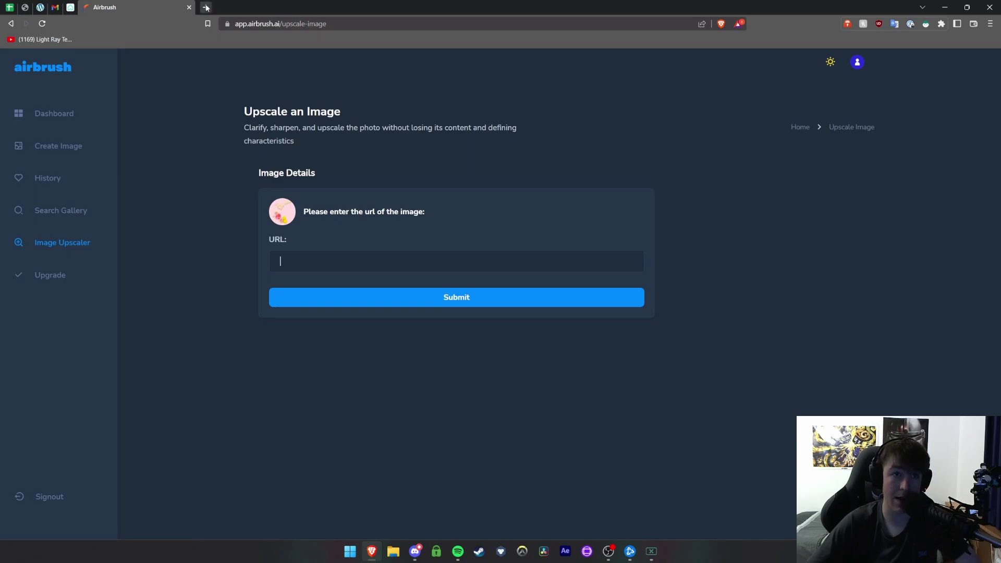
pyautogui.hotkey('ctrl', 'v')
pyautogui.press('Return')
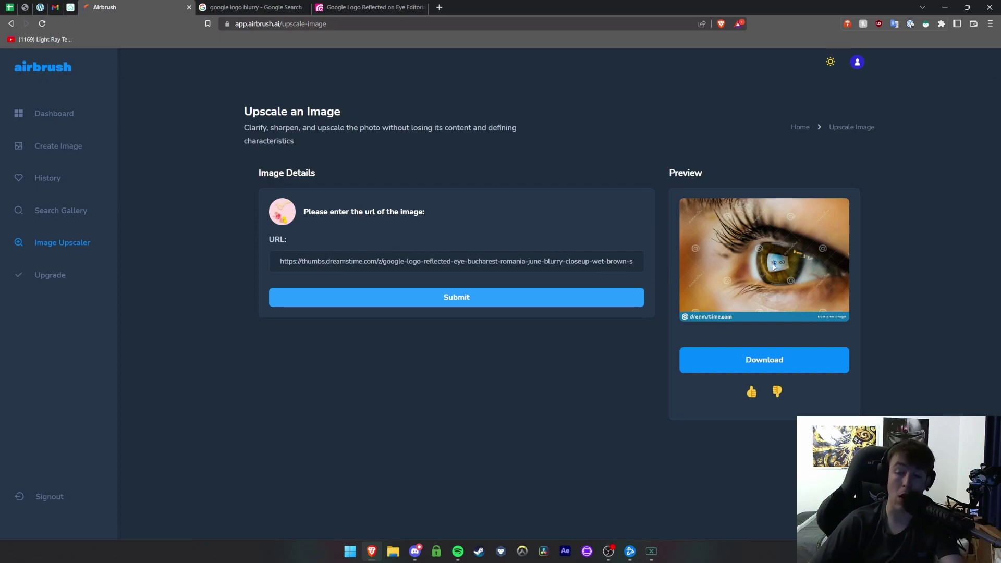
# View the upscaled eye preview full size, then close it
pyautogui.click(717, 267)
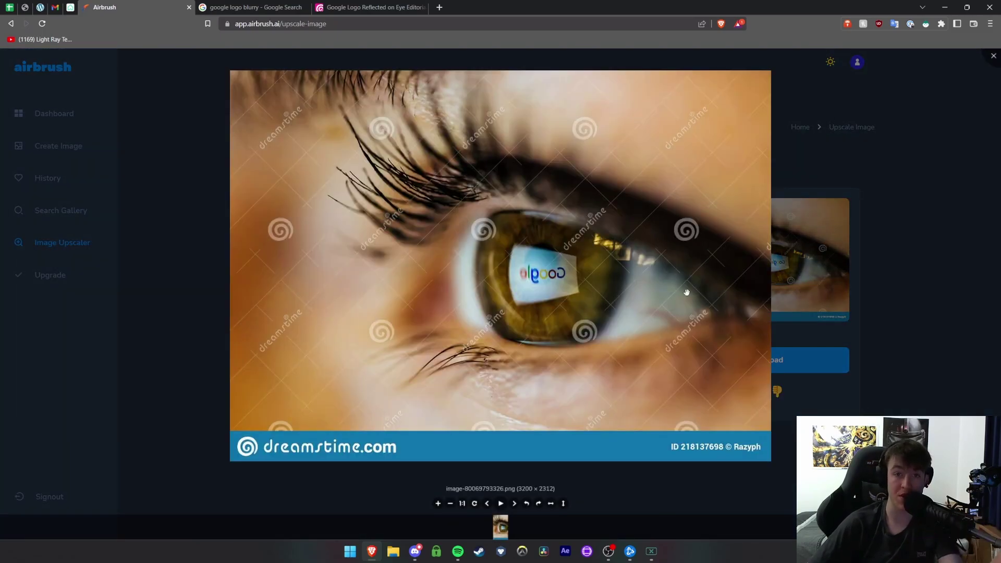
pyautogui.click(918, 256)
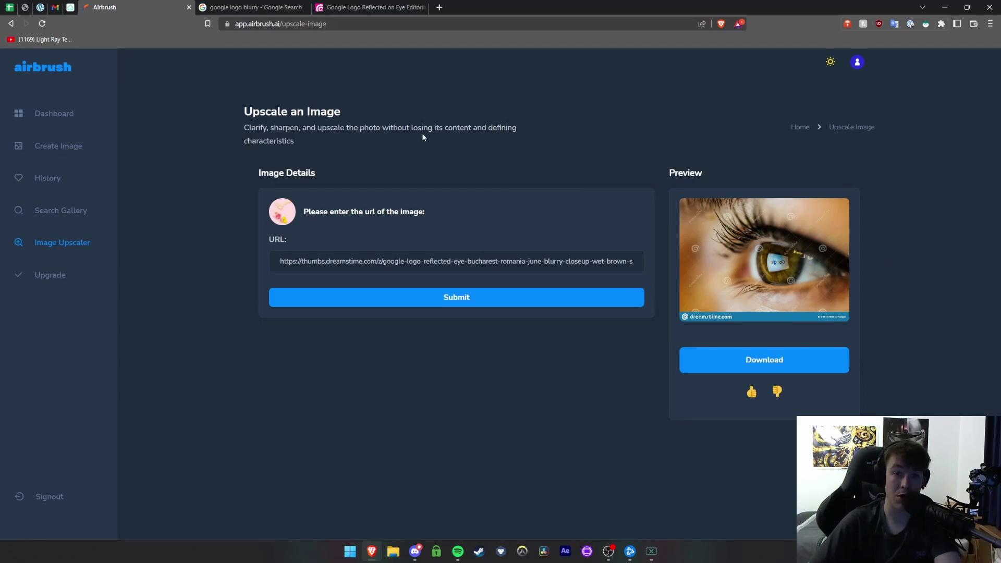
pyautogui.moveTo(411, 128); pyautogui.dragTo(517, 127)
pyautogui.moveTo(244, 141); pyautogui.dragTo(285, 141)
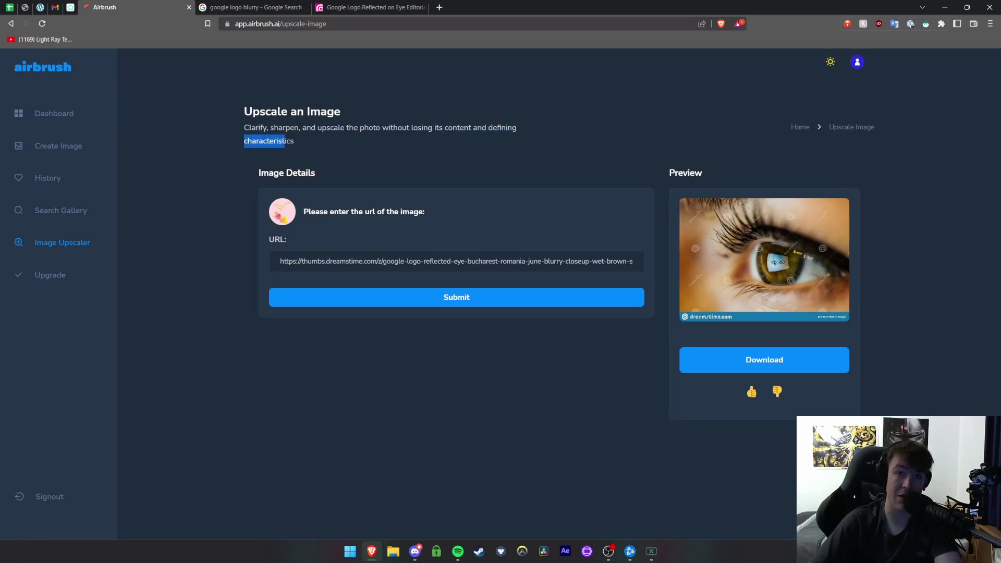
# Check the Dreamstime tab, dismiss its sign-up and notification popups, and close the Google tab
pyautogui.click(250, 7)
pyautogui.click(370, 7)
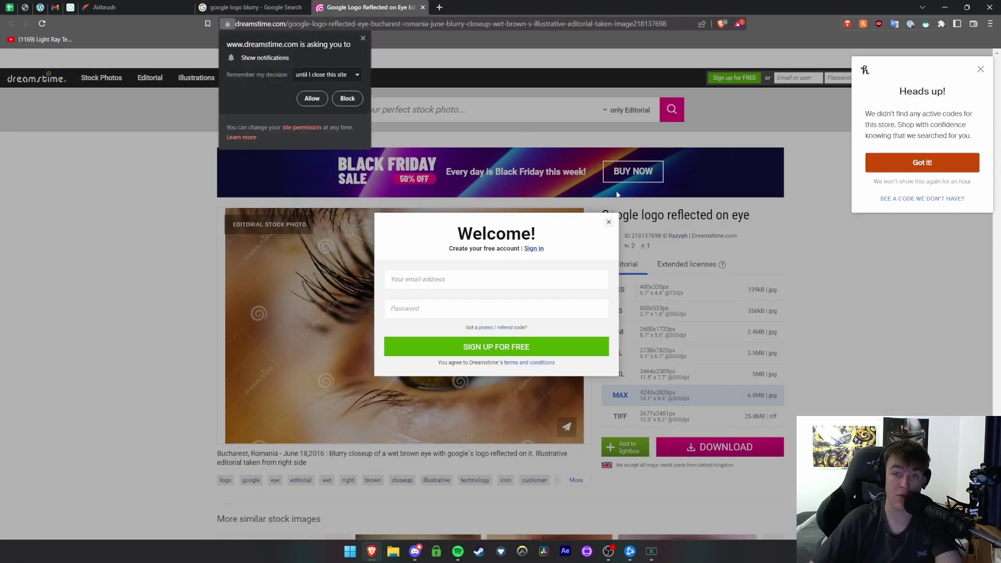
pyautogui.click(609, 222)
pyautogui.click(363, 38)
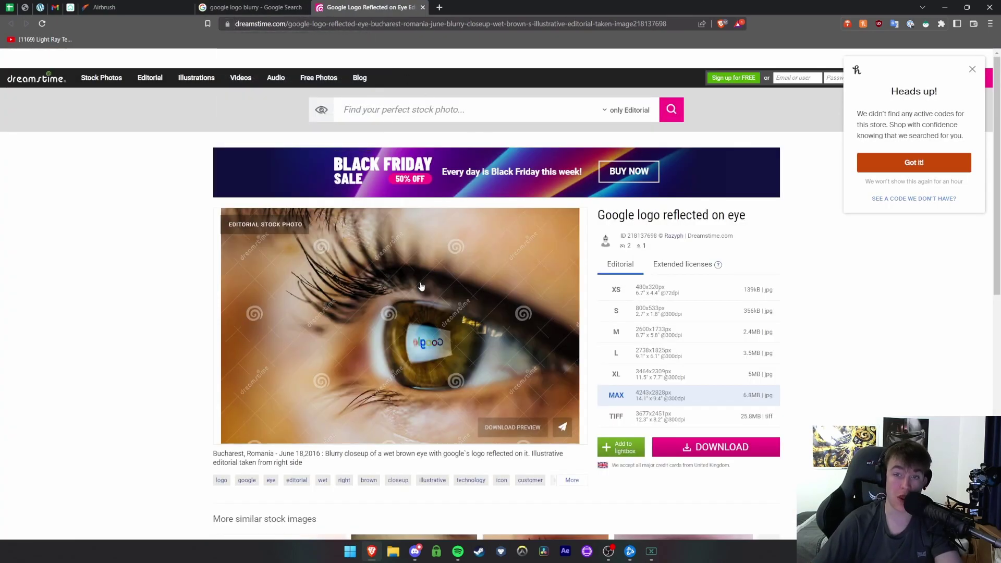
pyautogui.click(306, 7)
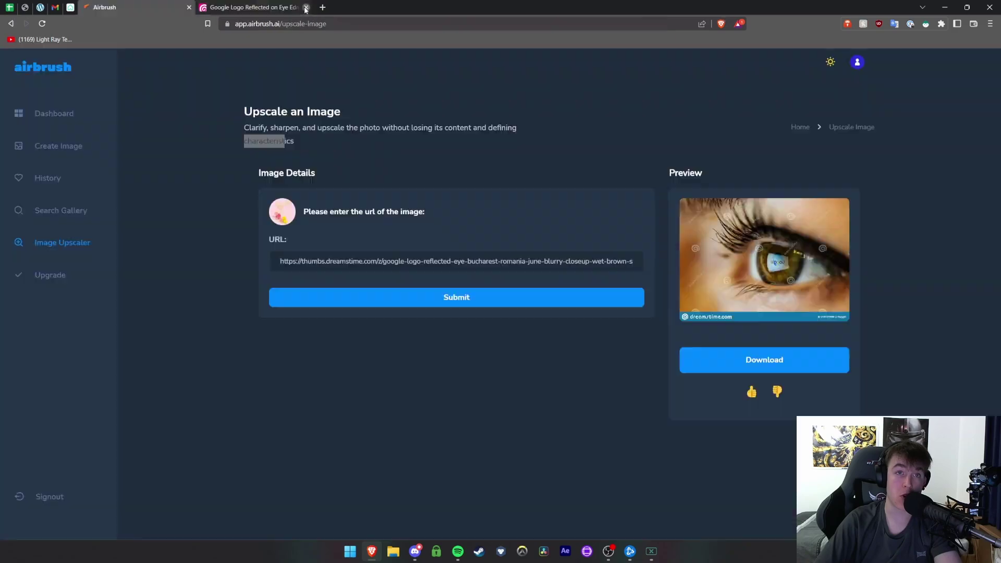
# Close the Dreamstime eye photo tab, leaving only the upscaler open
pyautogui.click(306, 7)
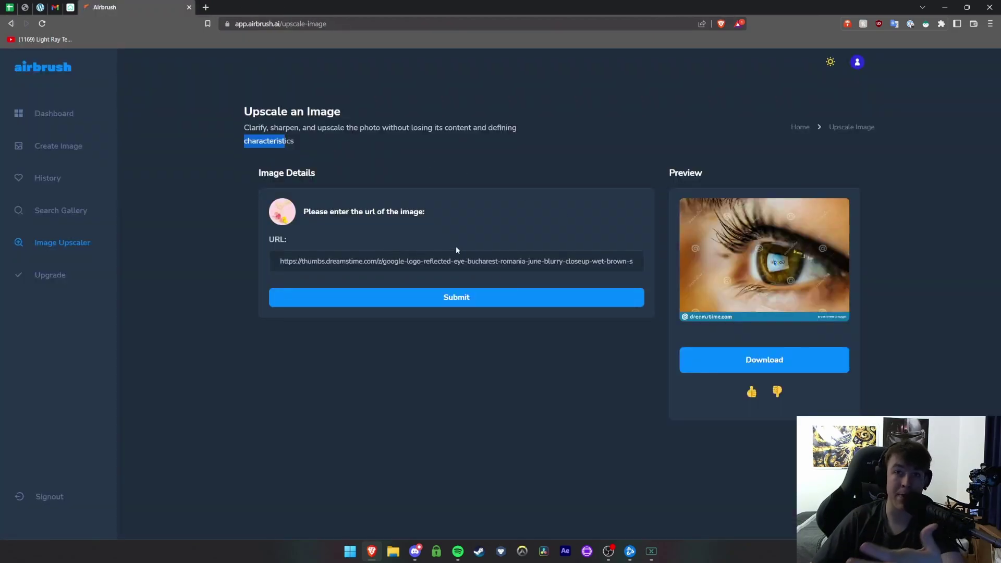